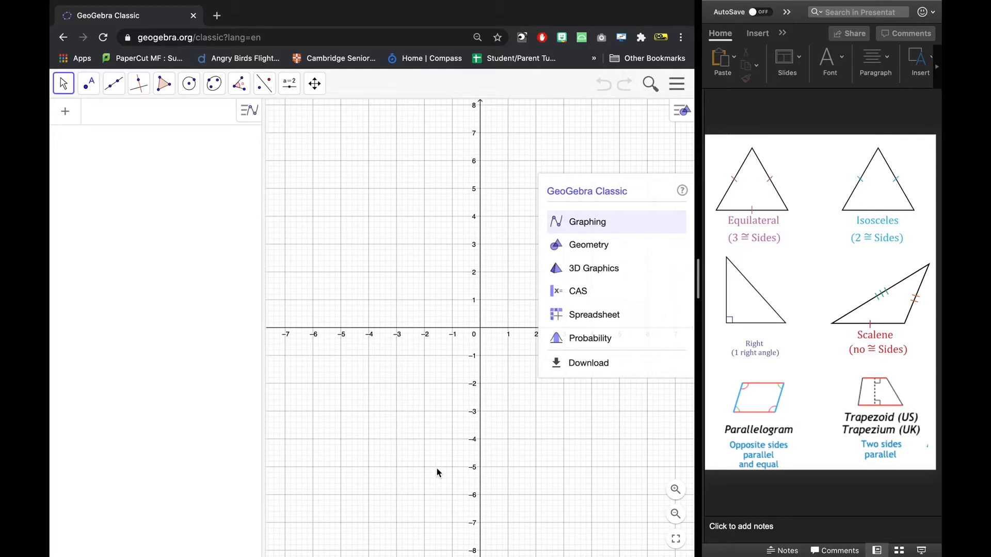
Dismiss the perspective chooser and collapse the Algebra view so the coordinate grid fills the whole workspace
{"action": "left_click", "coordinate": [441, 299]}
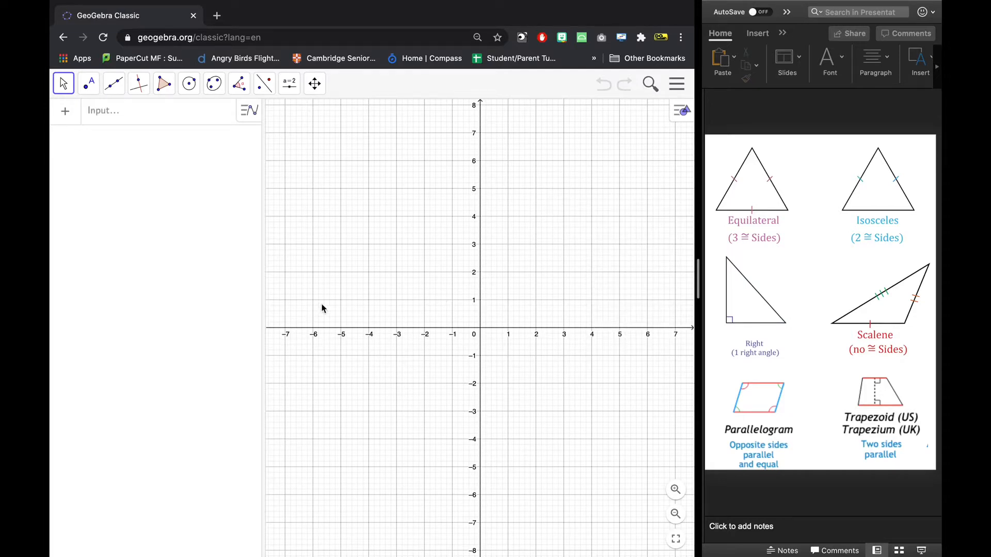
{"action": "left_click_drag", "start_coordinate": [264, 303], "coordinate": [52, 328]}
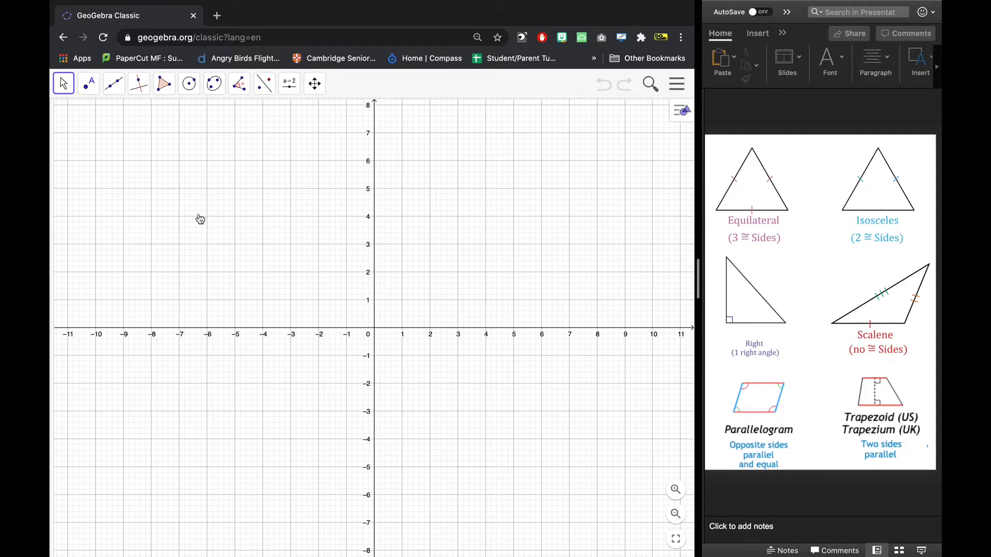
{"action": "left_click_drag", "start_coordinate": [200, 220], "coordinate": [516, 442]}
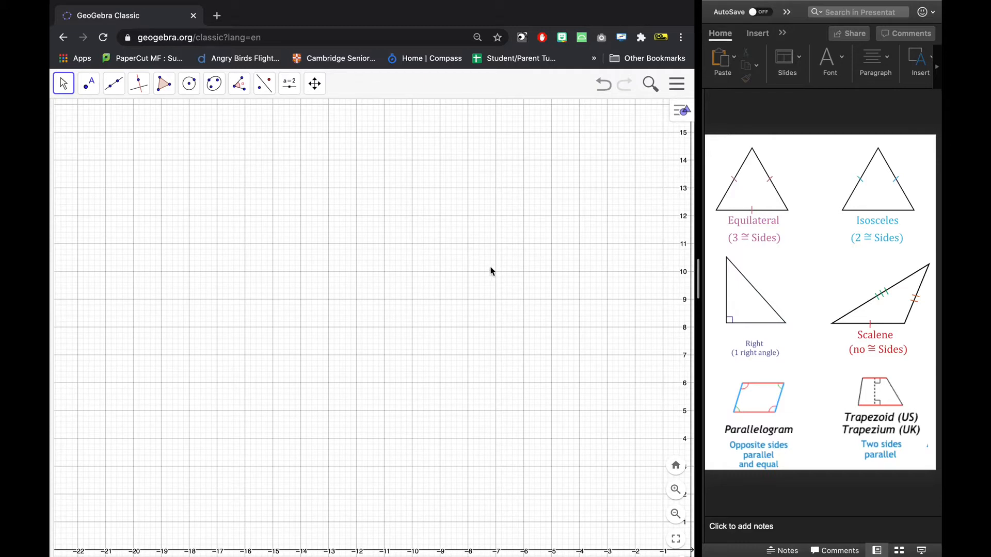
Construct a regular polygon with 3 vertices from points at (-20, 15) and (-22, 13)
{"action": "left_click", "coordinate": [165, 93]}
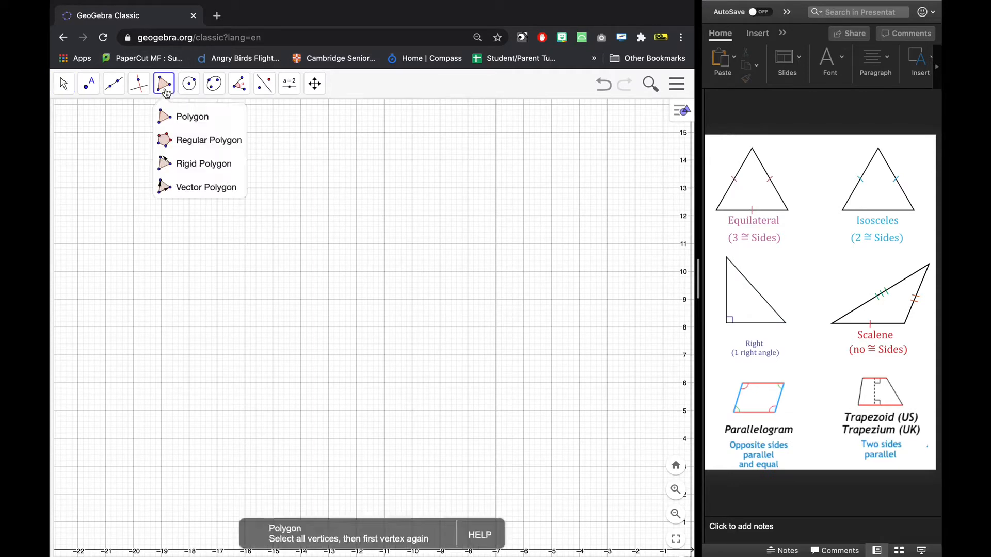
{"action": "left_click", "coordinate": [177, 141]}
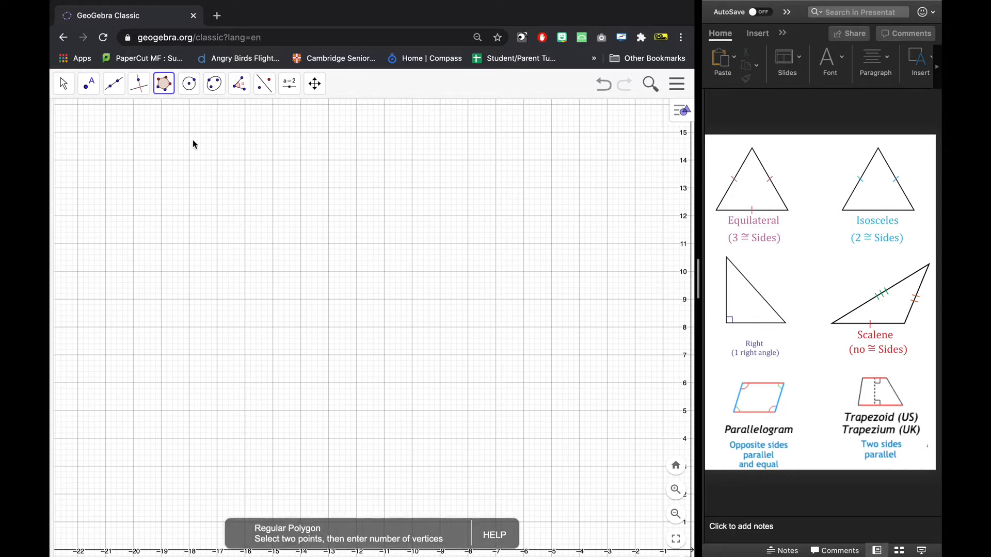
{"action": "left_click", "coordinate": [133, 133]}
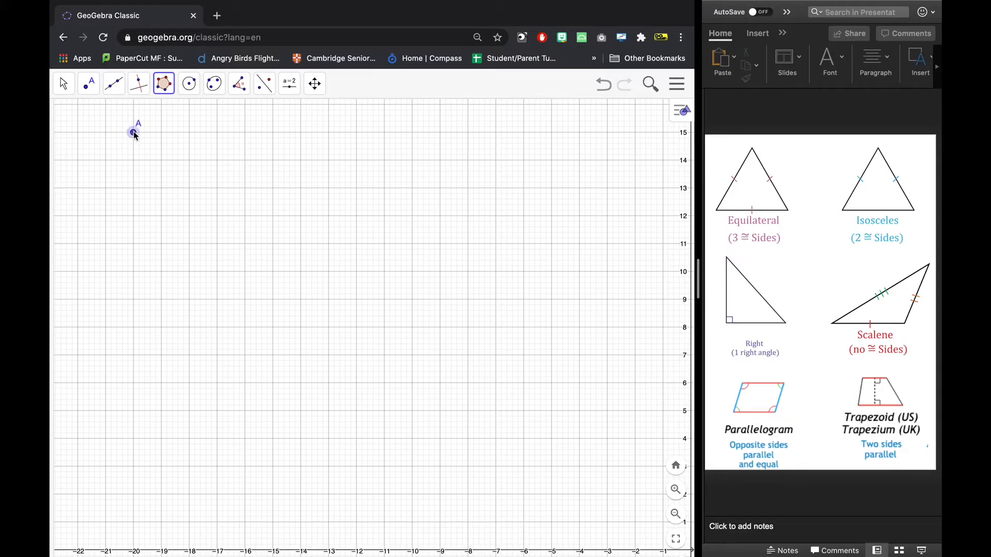
{"action": "left_click", "coordinate": [77, 188]}
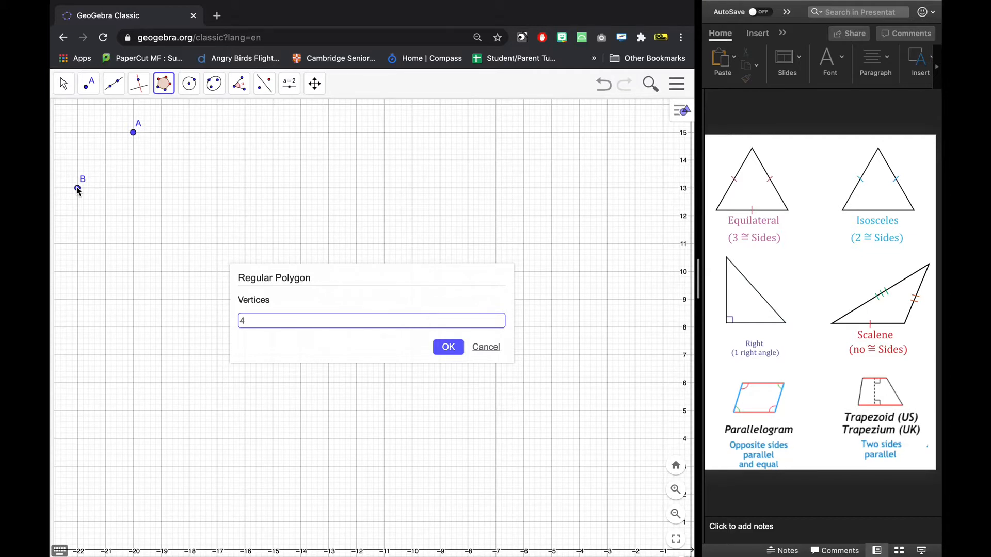
{"action": "key", "text": "BackSpace"}
{"action": "type", "text": "3"}
{"action": "left_click", "coordinate": [447, 348]}
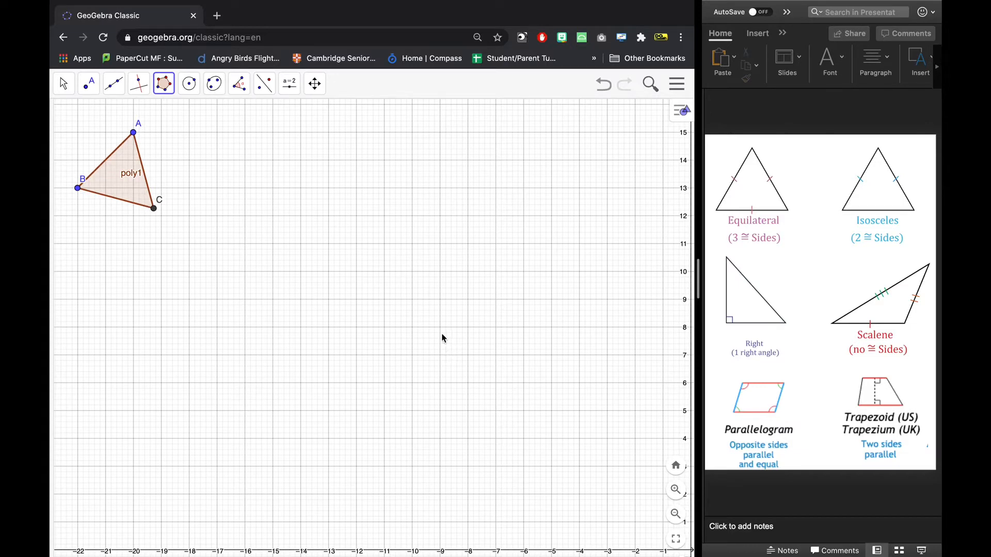
Mark the interior angles at vertices B, A and C of the equilateral triangle
{"action": "left_click", "coordinate": [240, 87]}
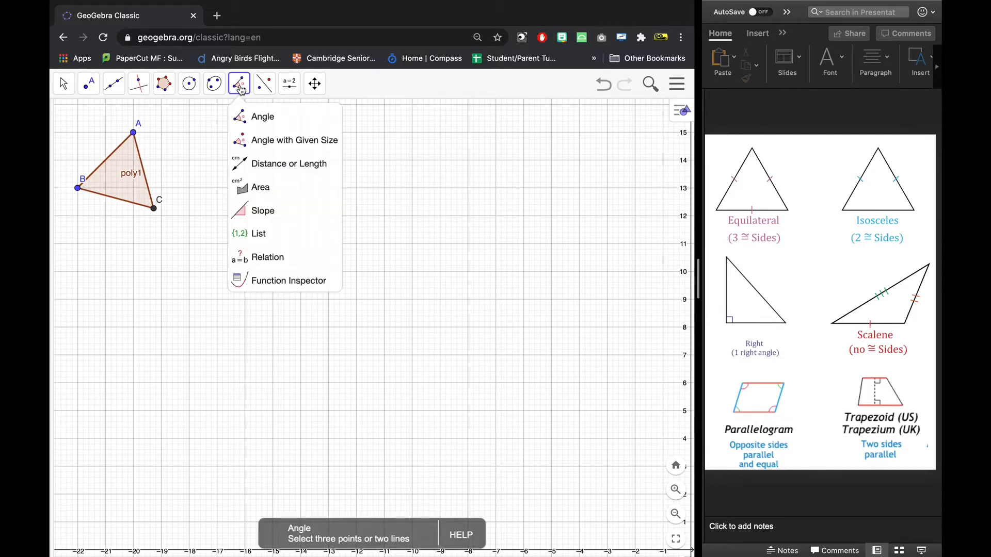
{"action": "left_click", "coordinate": [263, 120]}
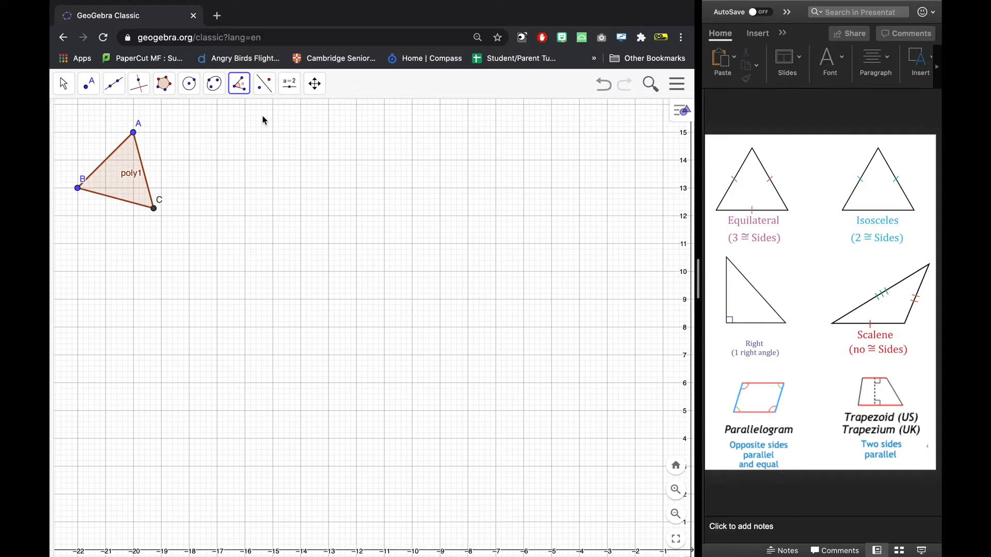
{"action": "left_click", "coordinate": [154, 209]}
{"action": "left_click", "coordinate": [78, 188]}
{"action": "left_click", "coordinate": [134, 135]}
{"action": "left_click", "coordinate": [77, 188]}
{"action": "left_click", "coordinate": [133, 133]}
{"action": "left_click", "coordinate": [154, 208]}
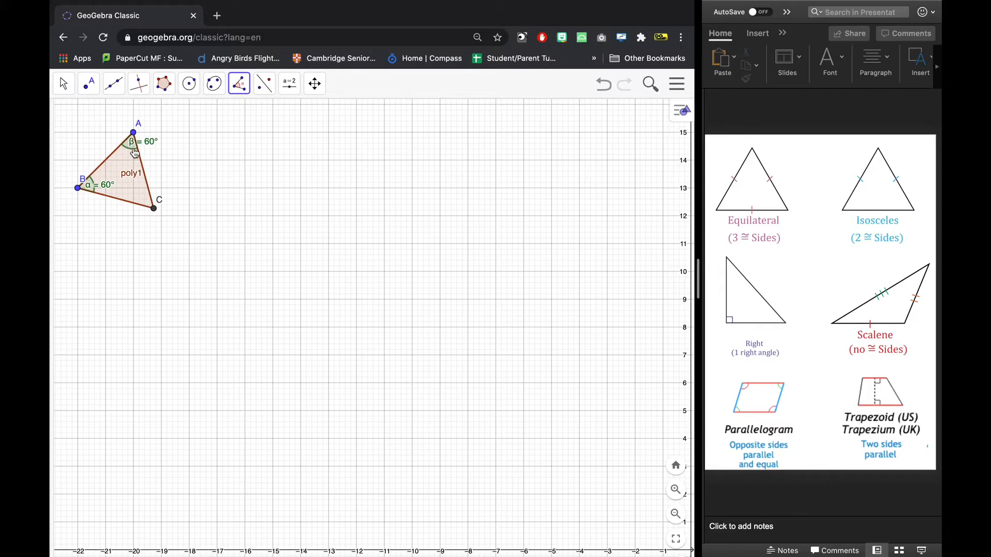
{"action": "left_click", "coordinate": [134, 133]}
{"action": "left_click", "coordinate": [154, 208]}
{"action": "left_click", "coordinate": [77, 188]}
Add length labels to all three sides of triangle ABC with Distance or Length
{"action": "left_click", "coordinate": [244, 91]}
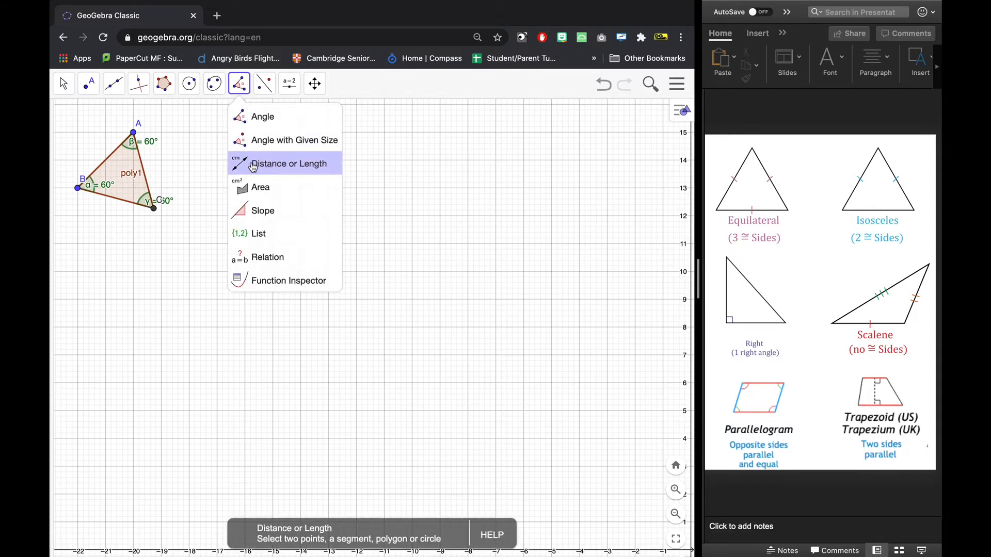
{"action": "left_click", "coordinate": [291, 165]}
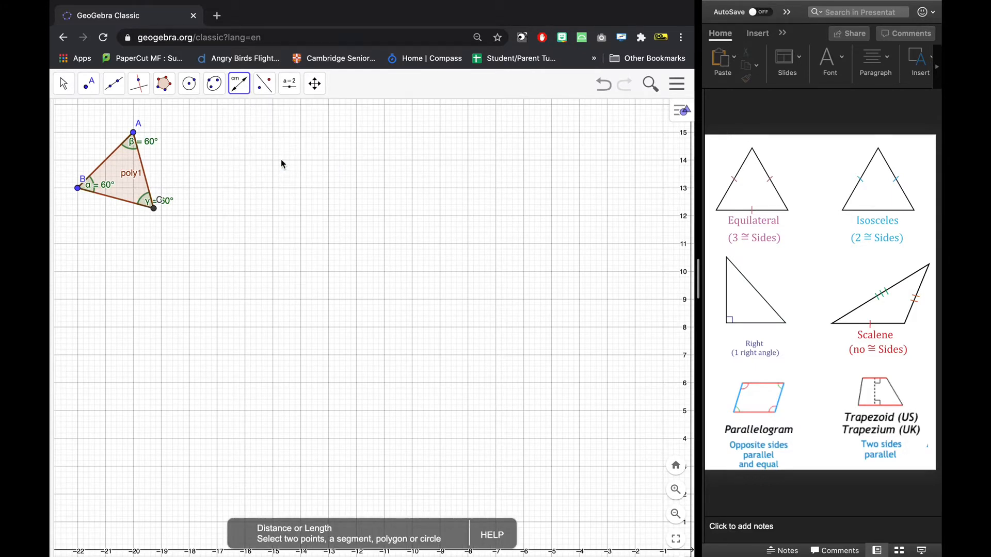
{"action": "left_click", "coordinate": [78, 188]}
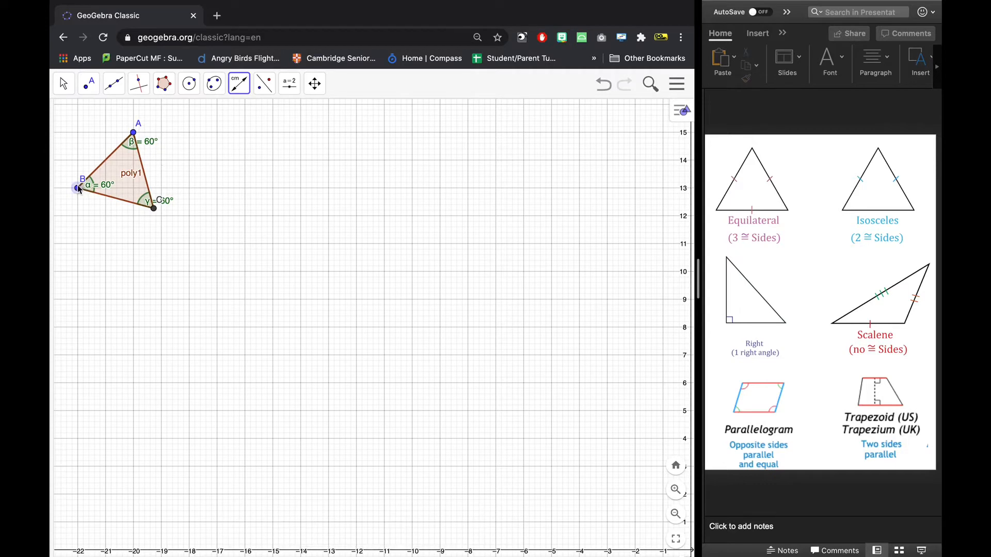
{"action": "left_click", "coordinate": [133, 136]}
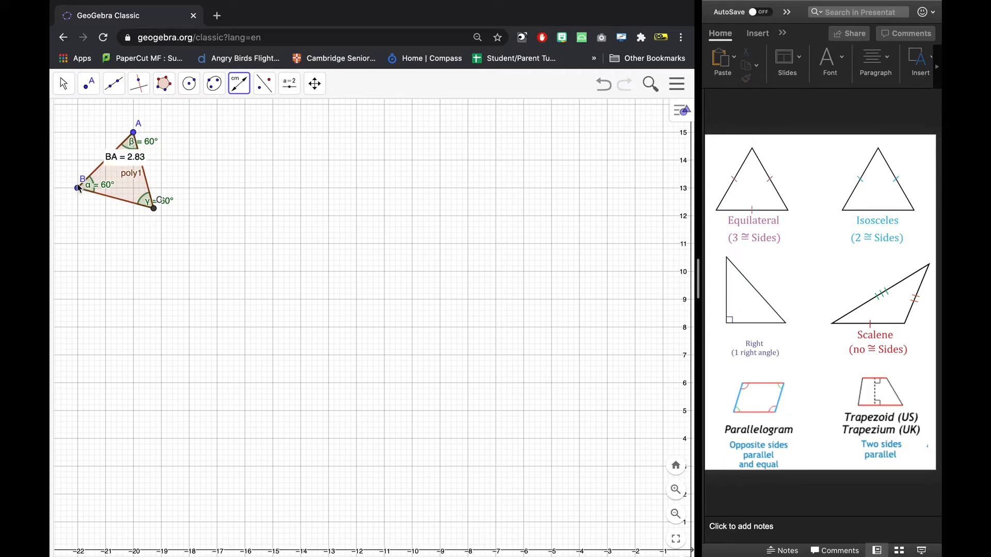
{"action": "left_click", "coordinate": [154, 209]}
{"action": "left_click", "coordinate": [134, 134]}
{"action": "left_click", "coordinate": [153, 208]}
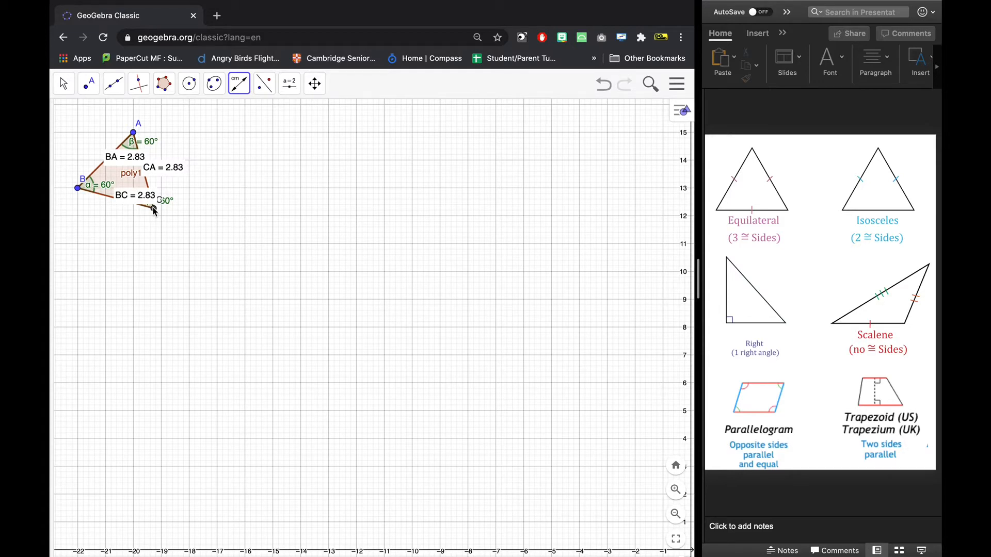
Move the side length labels and the angle label at C outside triangle ABC so that none overlap
{"action": "left_click", "coordinate": [63, 85]}
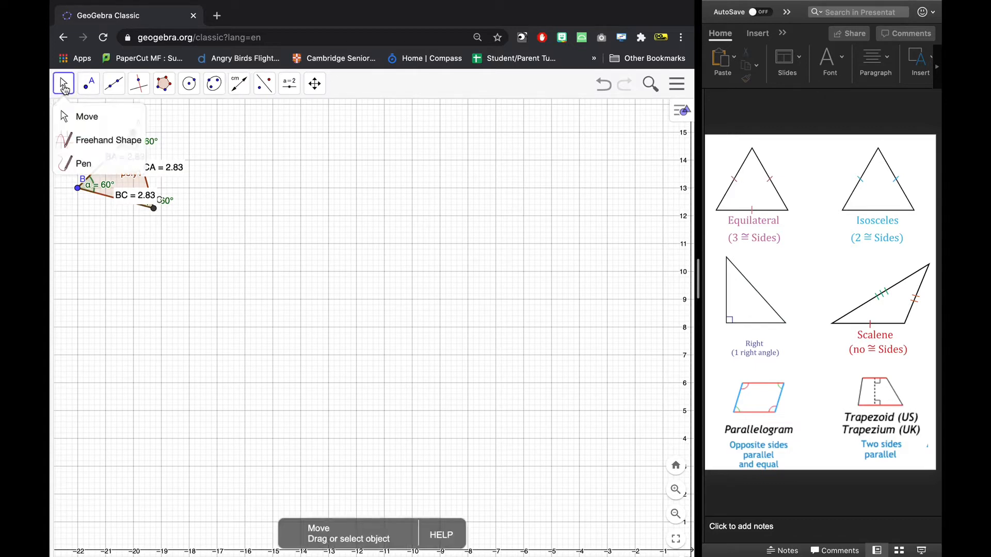
{"action": "left_click", "coordinate": [82, 117]}
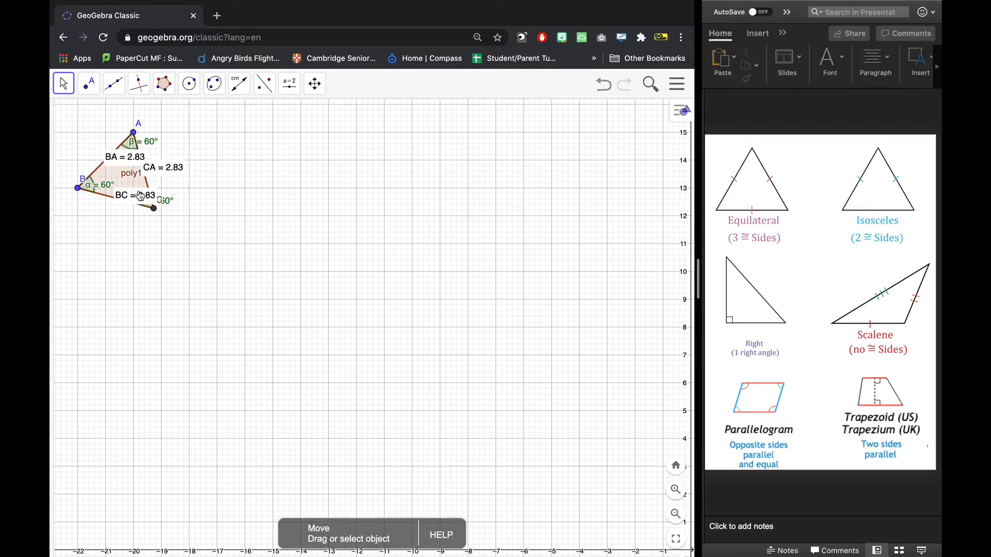
{"action": "left_click_drag", "start_coordinate": [140, 197], "coordinate": [113, 214]}
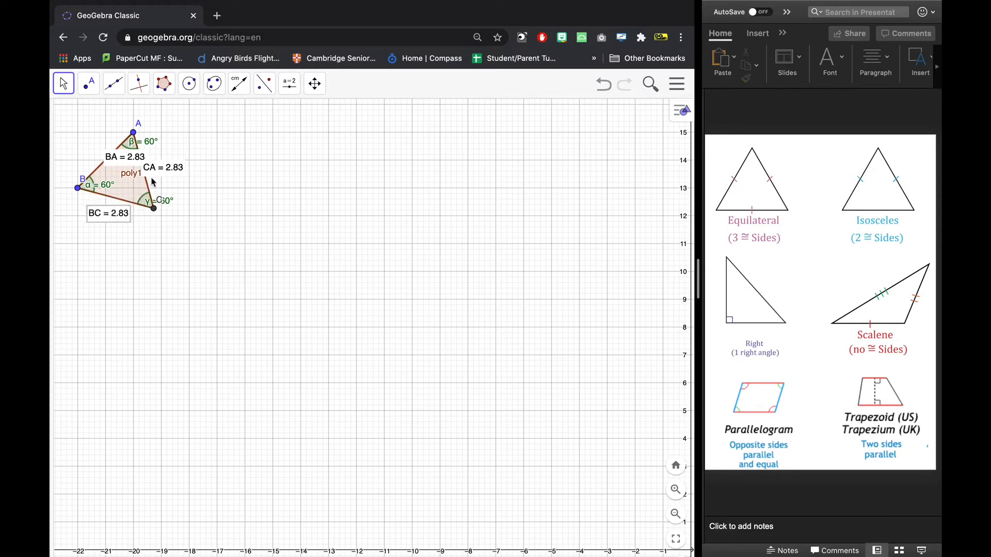
{"action": "left_click_drag", "start_coordinate": [153, 182], "coordinate": [99, 146]}
{"action": "left_click_drag", "start_coordinate": [100, 191], "coordinate": [72, 204]}
{"action": "left_click_drag", "start_coordinate": [173, 208], "coordinate": [180, 225]}
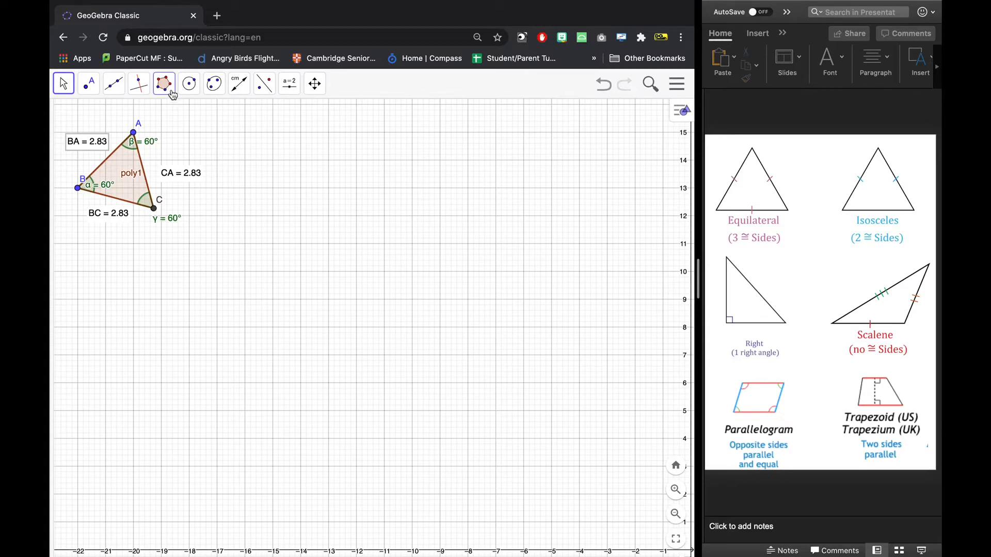
Draw an isosceles triangle from three segments with vertices at (-14, 12), (-12, 15) and (-10, 12)
{"action": "left_click", "coordinate": [114, 86]}
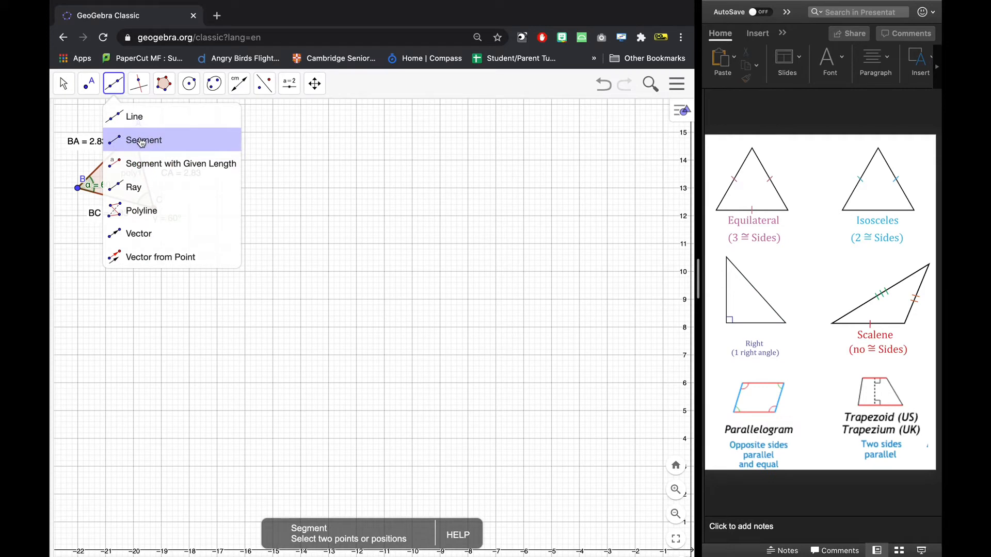
{"action": "left_click", "coordinate": [139, 147]}
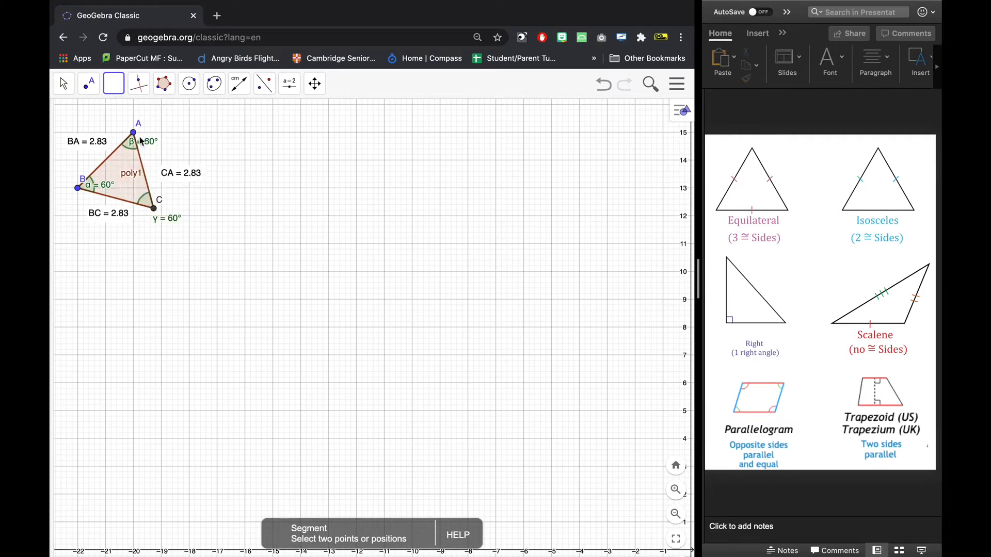
{"action": "left_click", "coordinate": [300, 216]}
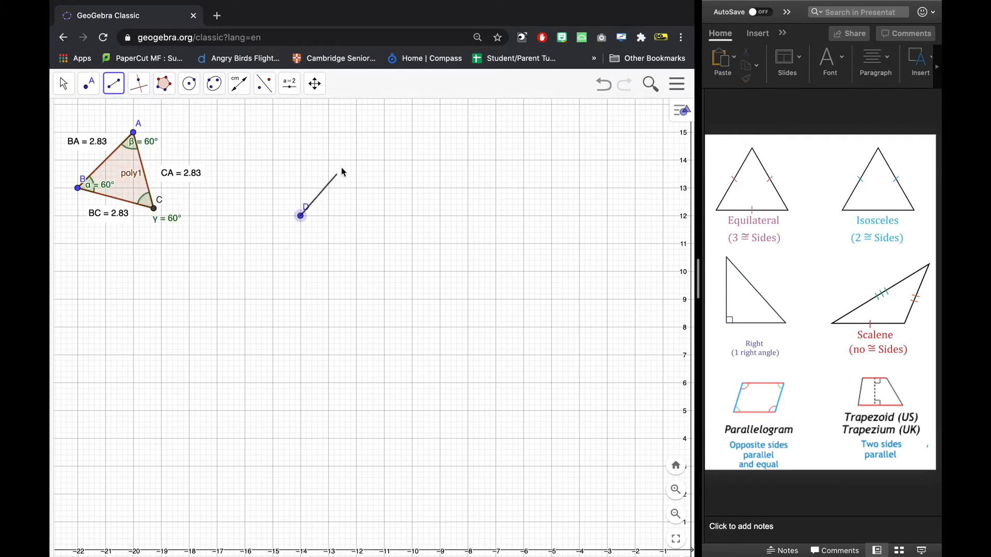
{"action": "left_click", "coordinate": [356, 133]}
{"action": "left_click", "coordinate": [356, 133]}
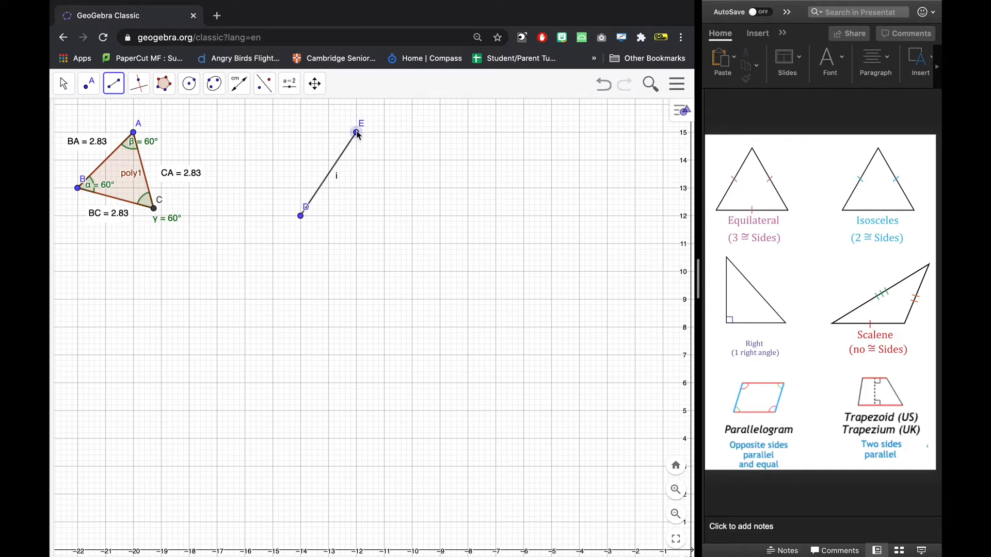
{"action": "left_click", "coordinate": [413, 216]}
{"action": "left_click", "coordinate": [301, 216]}
{"action": "left_click", "coordinate": [412, 216]}
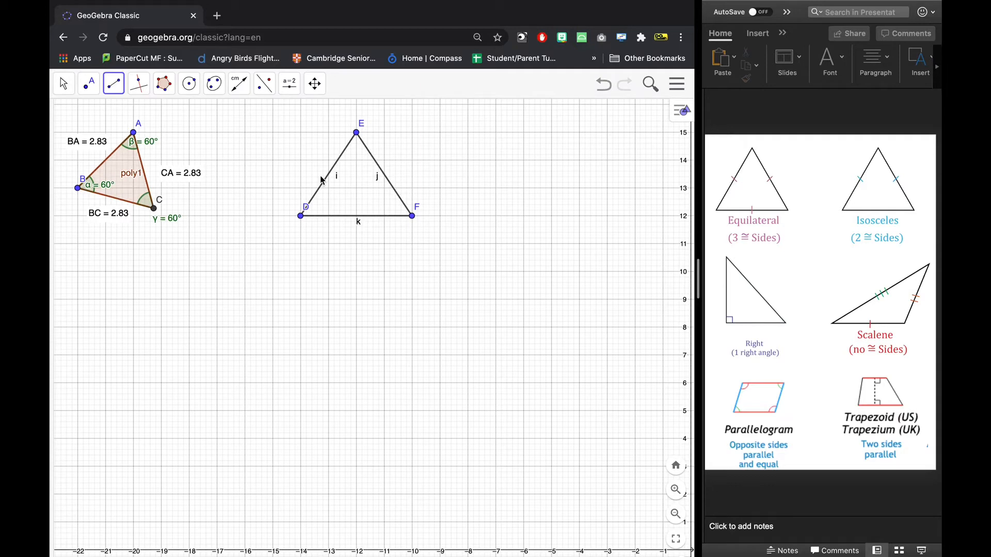
Mark the interior angles at vertices D and E of the isosceles triangle
{"action": "left_click", "coordinate": [246, 84]}
{"action": "left_click", "coordinate": [253, 113]}
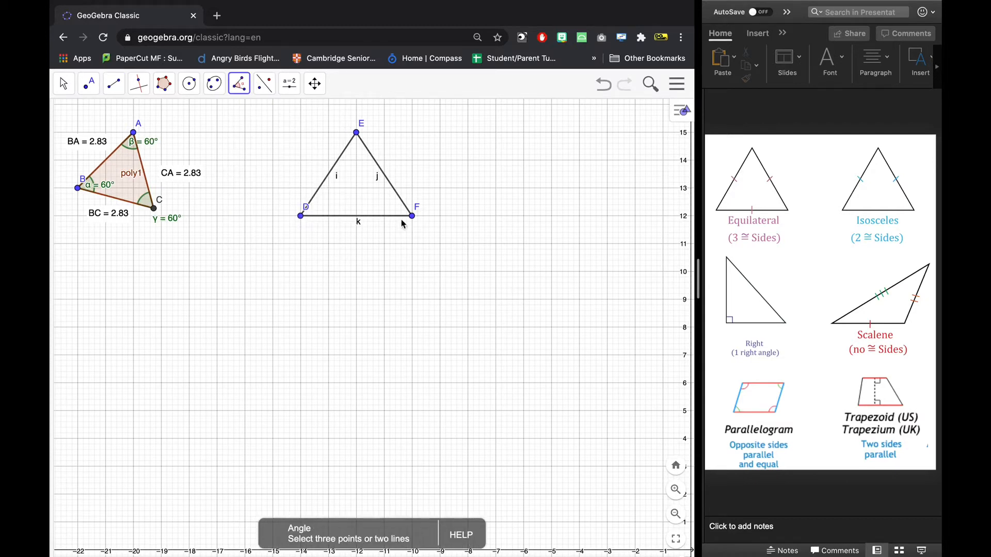
{"action": "left_click", "coordinate": [411, 216]}
{"action": "left_click", "coordinate": [301, 215]}
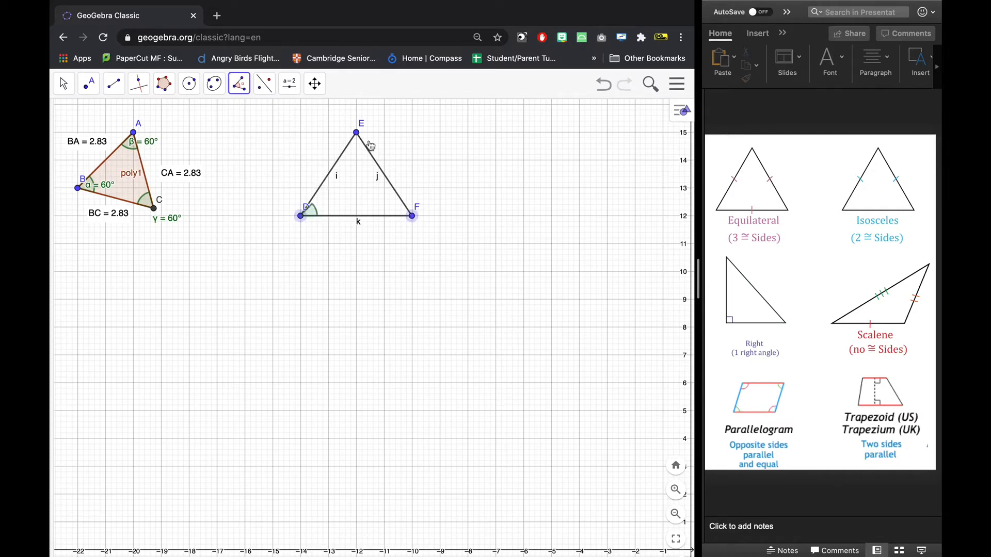
{"action": "left_click", "coordinate": [356, 133]}
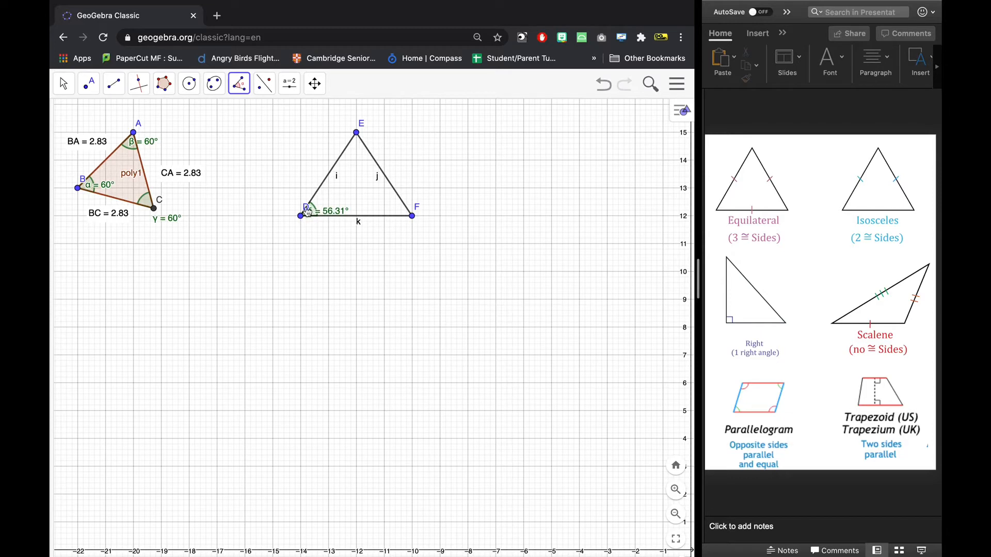
{"action": "left_click", "coordinate": [303, 214]}
{"action": "left_click", "coordinate": [356, 133]}
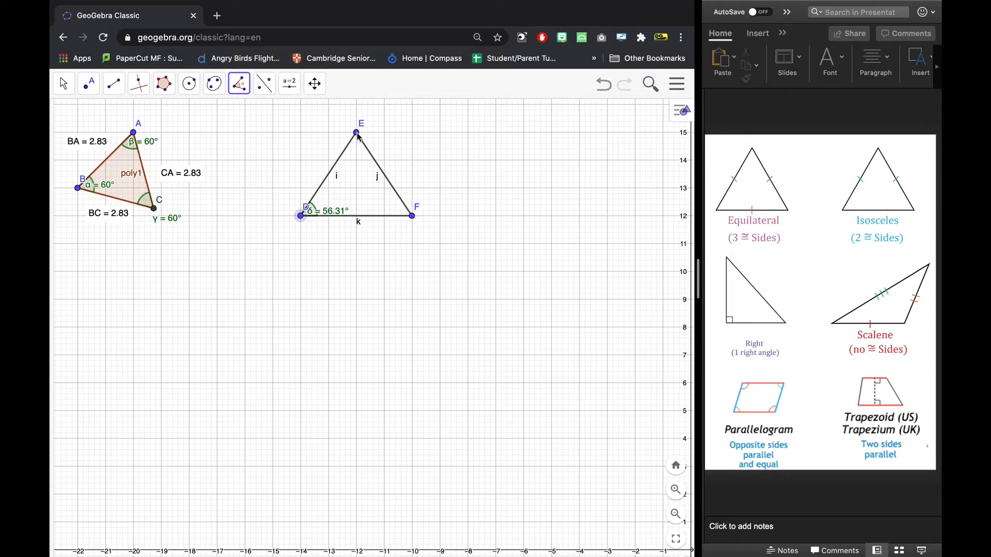
{"action": "left_click", "coordinate": [412, 216]}
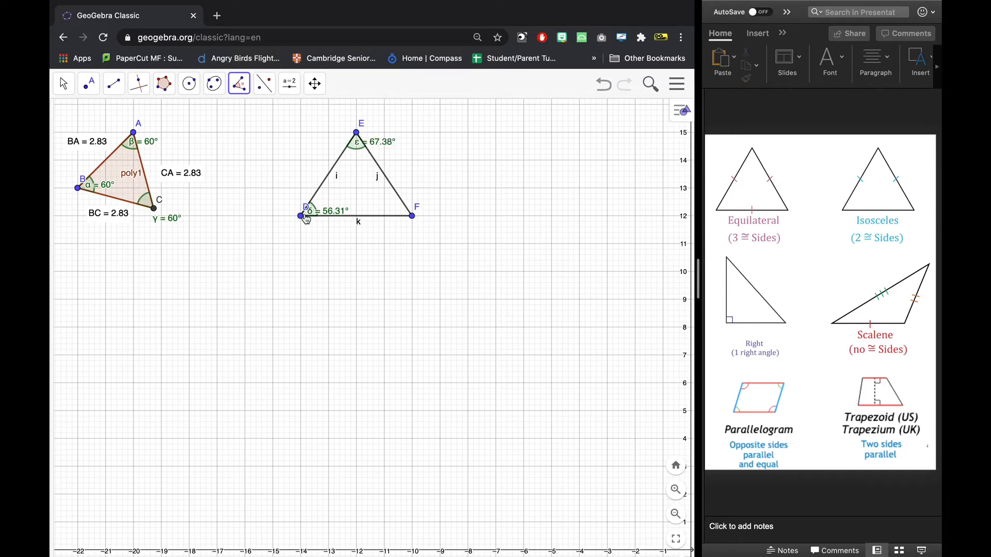
Mark the interior angle at vertex E once more and the one at vertex F of the isosceles triangle
{"action": "left_click", "coordinate": [304, 215]}
{"action": "left_click", "coordinate": [356, 133]}
{"action": "left_click", "coordinate": [413, 218]}
{"action": "left_click", "coordinate": [359, 135]}
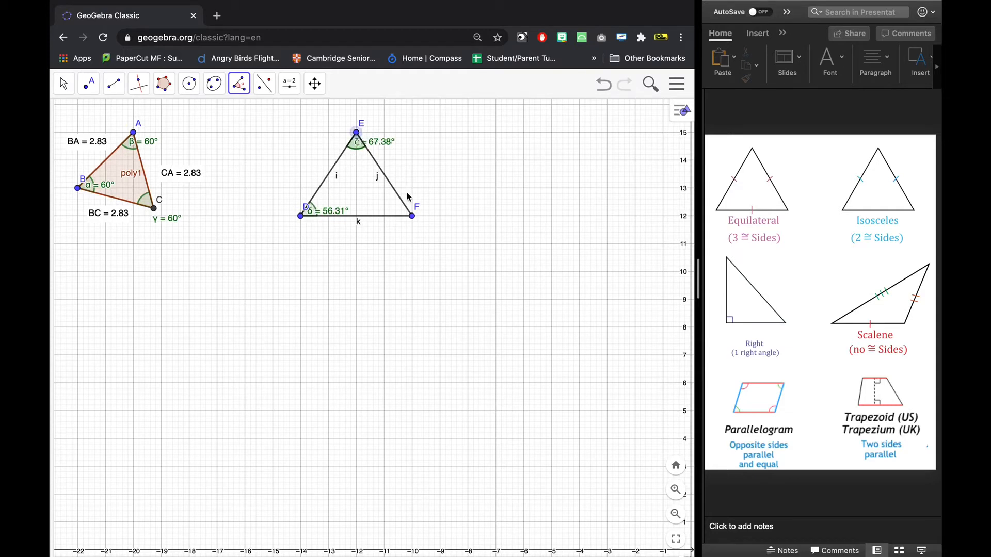
{"action": "left_click", "coordinate": [413, 217]}
{"action": "left_click", "coordinate": [302, 217]}
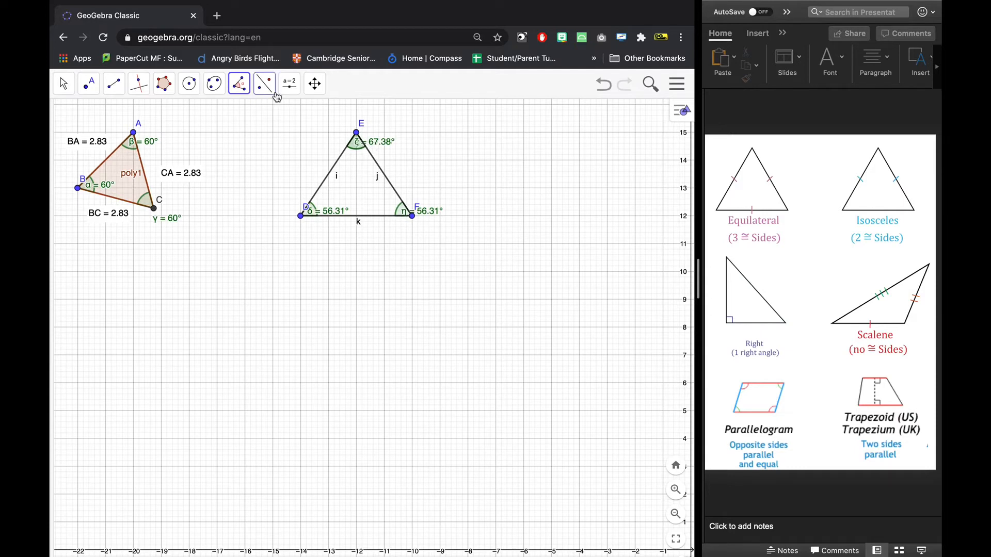
Label the lengths of all three sides of isosceles triangle DEF using the Distance or Length tool
{"action": "left_click", "coordinate": [243, 89]}
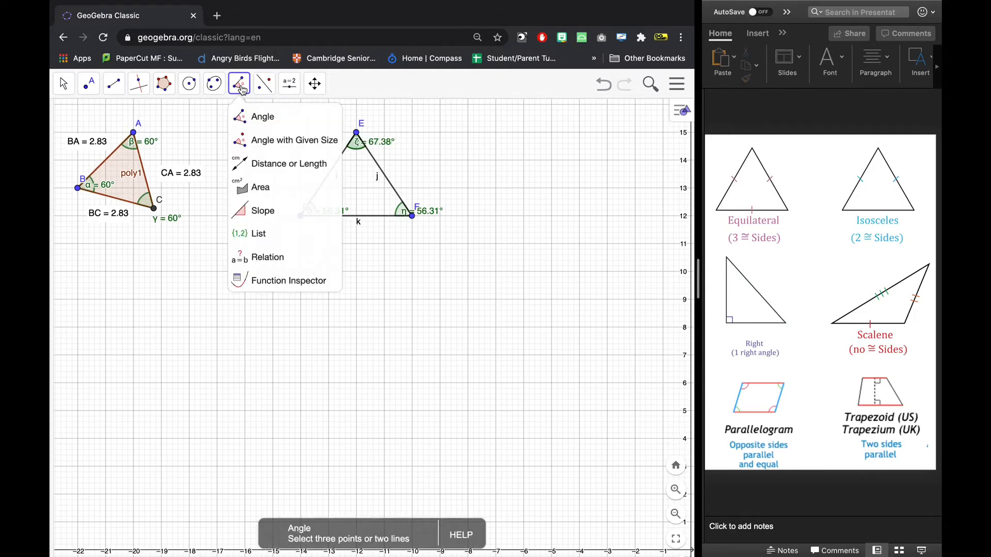
{"action": "left_click", "coordinate": [260, 164]}
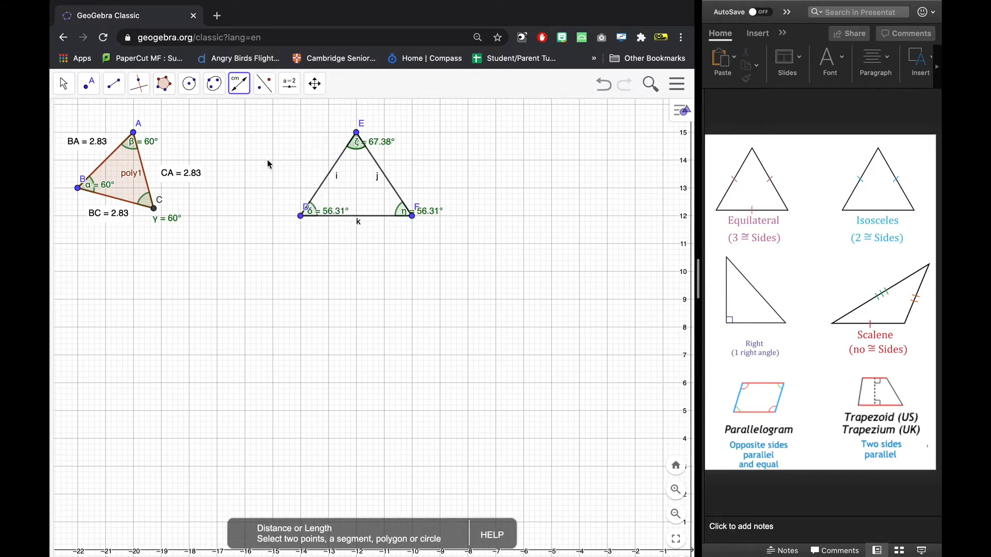
{"action": "left_click", "coordinate": [301, 216]}
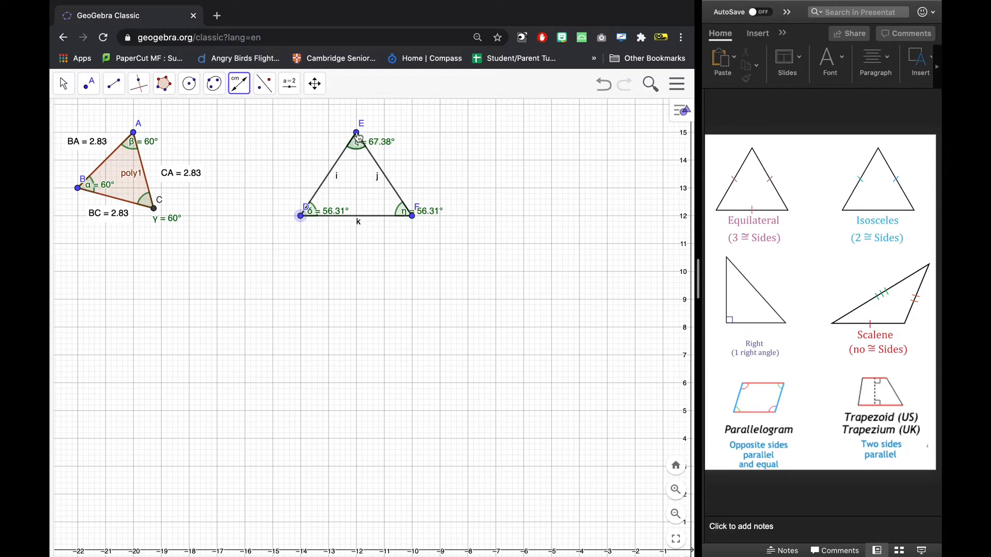
{"action": "left_click", "coordinate": [356, 133]}
{"action": "left_click", "coordinate": [412, 216]}
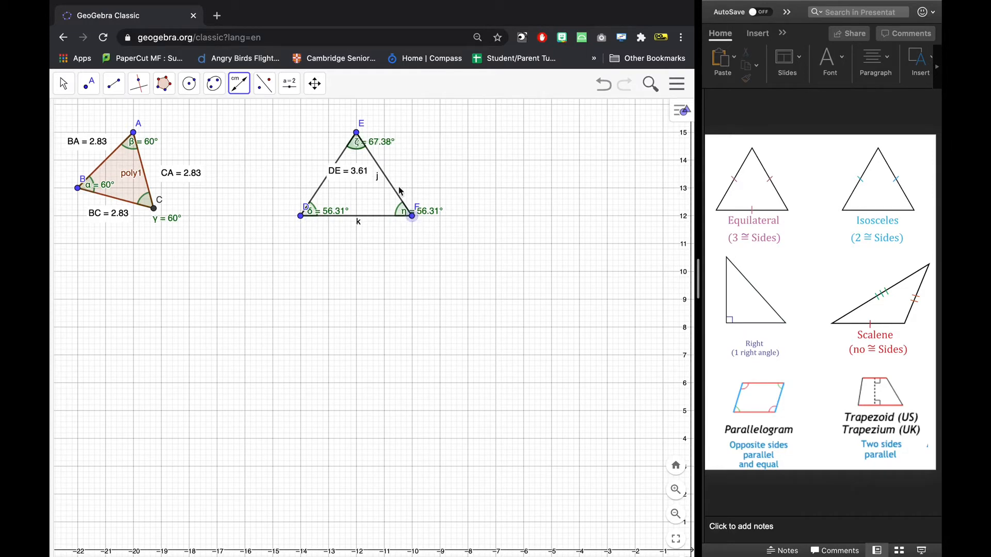
{"action": "left_click", "coordinate": [356, 133]}
{"action": "left_click", "coordinate": [413, 215]}
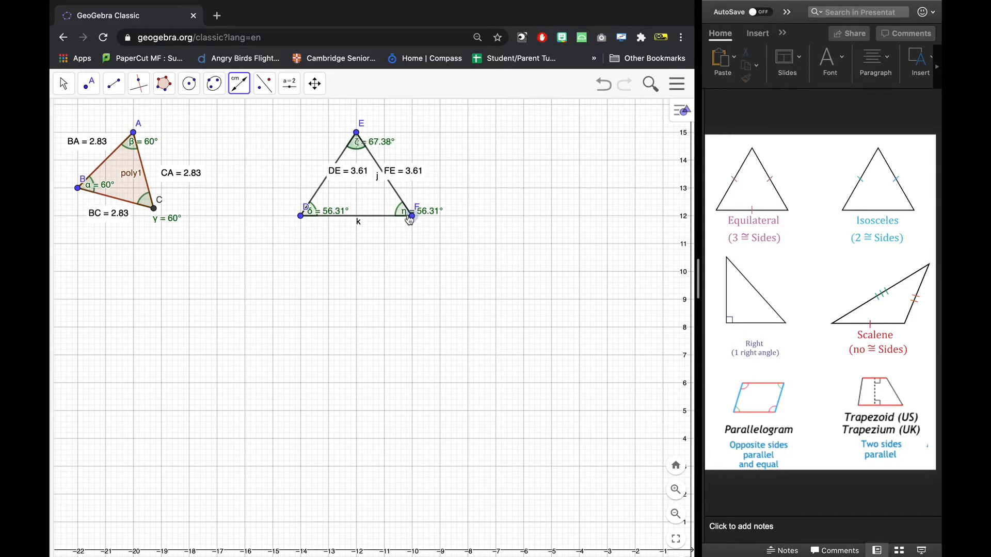
{"action": "left_click", "coordinate": [301, 216]}
Move the three side length labels of triangle DEF outside the triangle, clear of its sides
{"action": "left_click", "coordinate": [64, 88]}
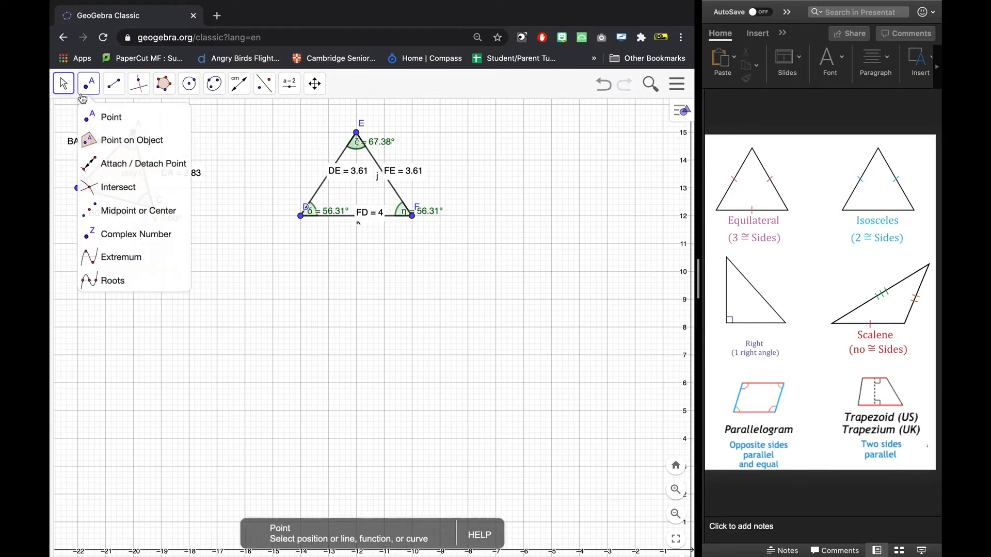
{"action": "mouse_move", "coordinate": [65, 90]}
{"action": "left_click", "coordinate": [67, 116]}
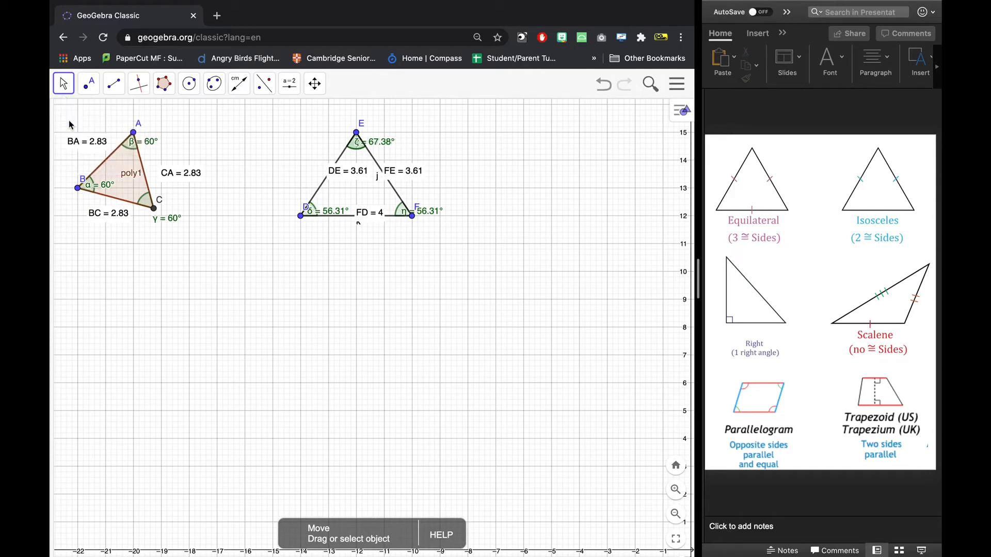
{"action": "left_click_drag", "start_coordinate": [360, 175], "coordinate": [283, 171]}
{"action": "mouse_move", "coordinate": [409, 174]}
{"action": "left_mouse_down"}
{"action": "mouse_move", "coordinate": [431, 170]}
{"action": "mouse_move", "coordinate": [421, 172]}
{"action": "left_mouse_up"}
{"action": "left_click_drag", "start_coordinate": [375, 219], "coordinate": [360, 244]}
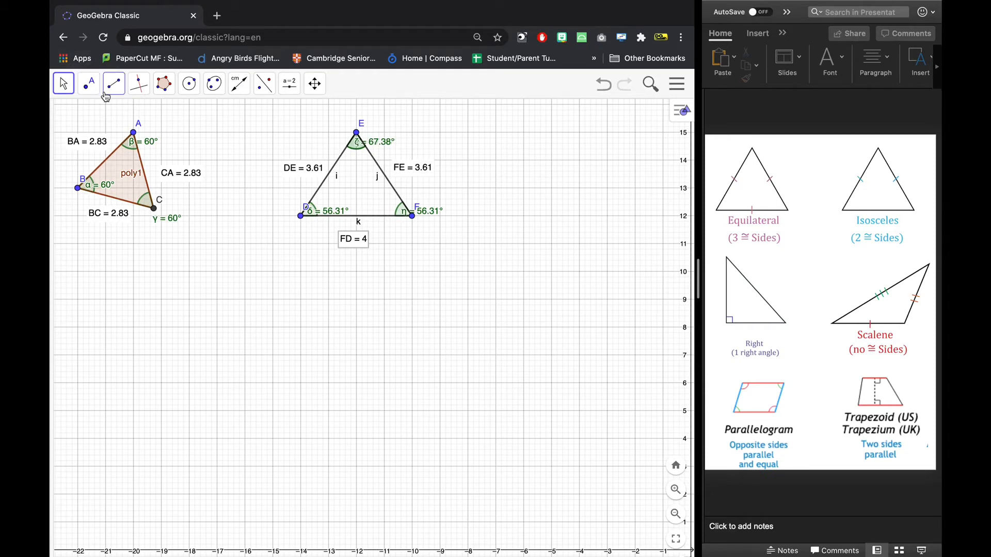
Draw a right triangle from three segments with vertices at (-7, 15), (-7, 12) and (-4, 12)
{"action": "left_click", "coordinate": [123, 91]}
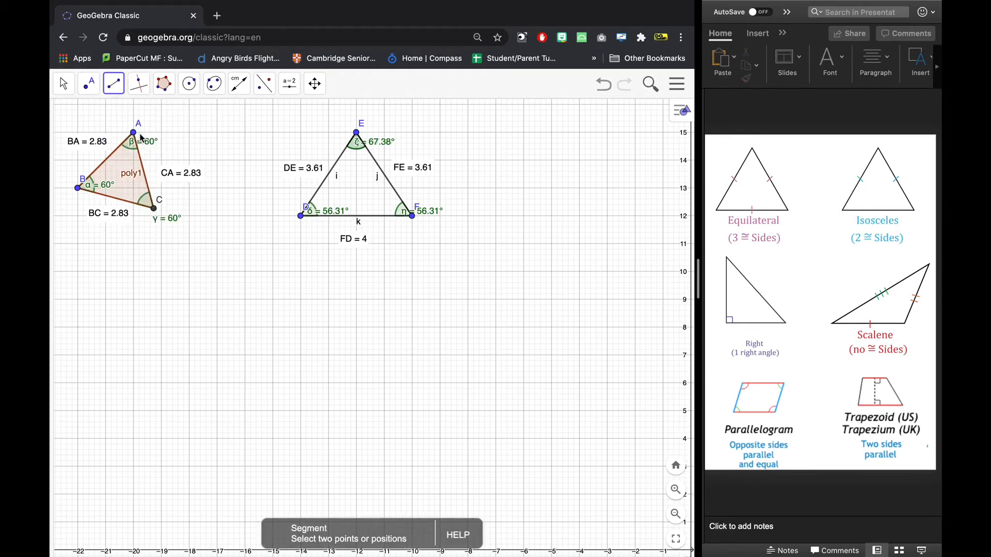
{"action": "left_click", "coordinate": [495, 132]}
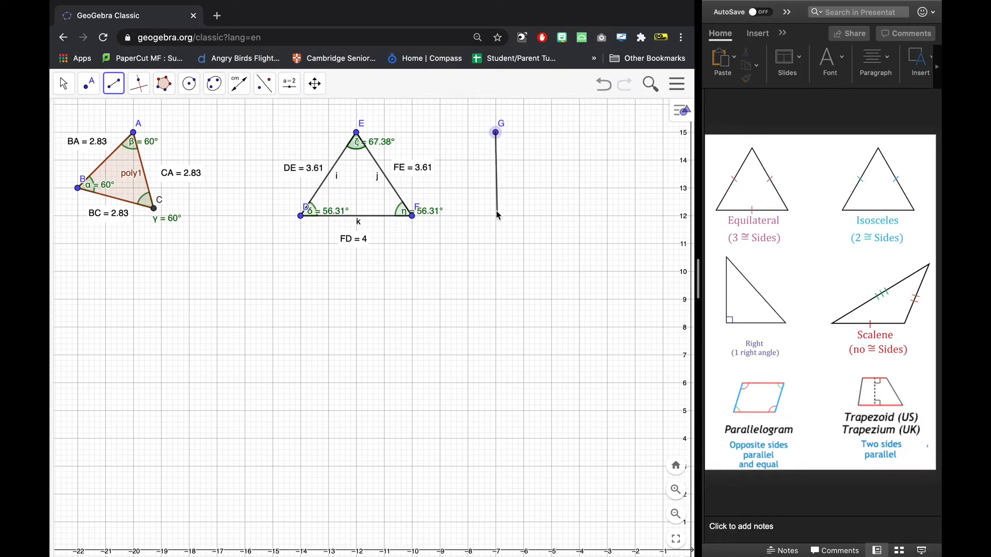
{"action": "left_click", "coordinate": [495, 216]}
{"action": "left_click", "coordinate": [580, 216]}
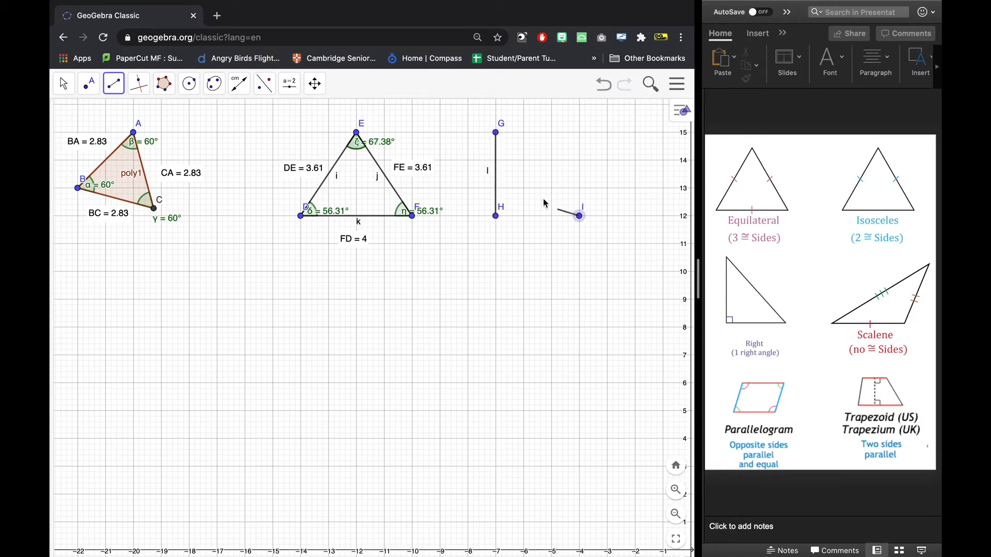
{"action": "left_click", "coordinate": [496, 133]}
{"action": "left_click", "coordinate": [496, 216]}
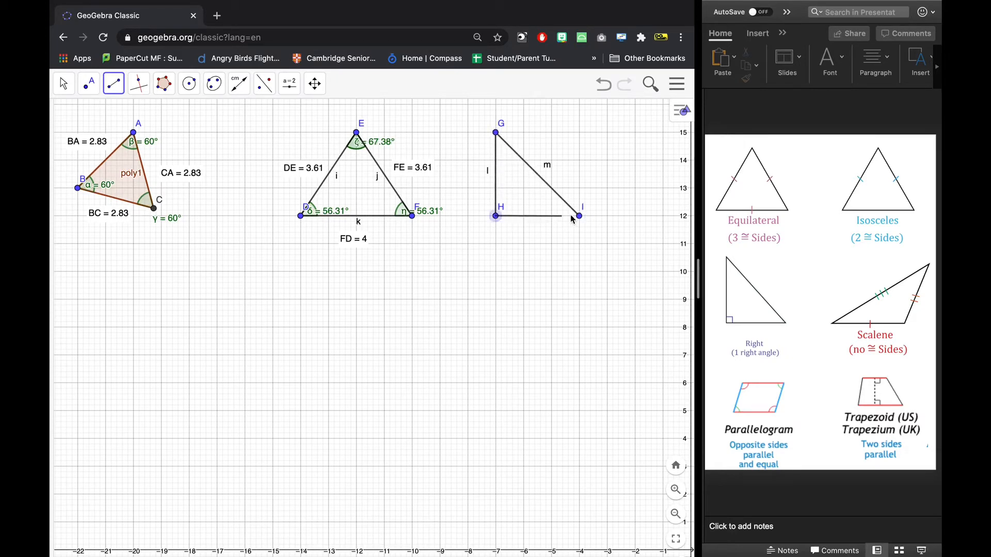
{"action": "left_click", "coordinate": [579, 216]}
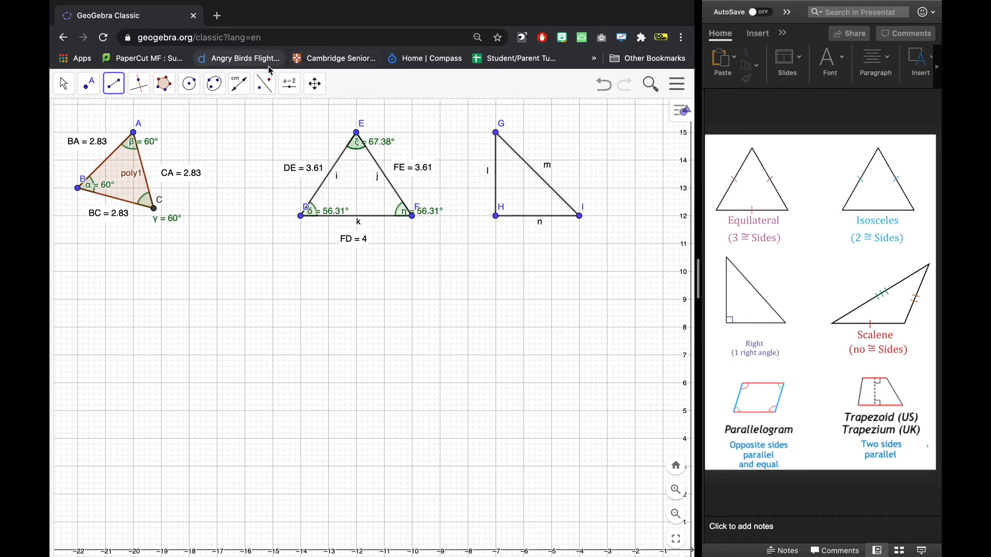
Mark the interior angles at vertices H, G and I of the right triangle
{"action": "left_click", "coordinate": [239, 87]}
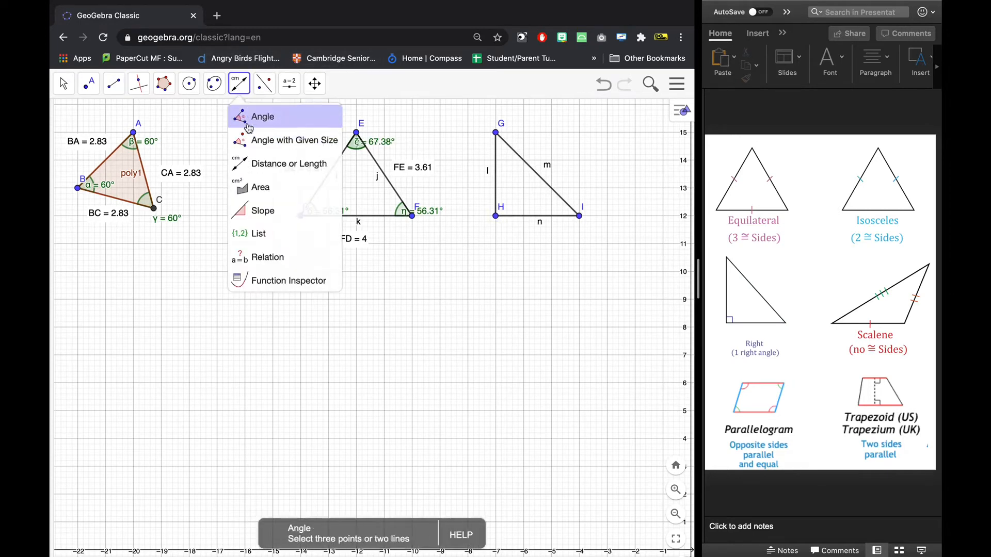
{"action": "left_click", "coordinate": [248, 124]}
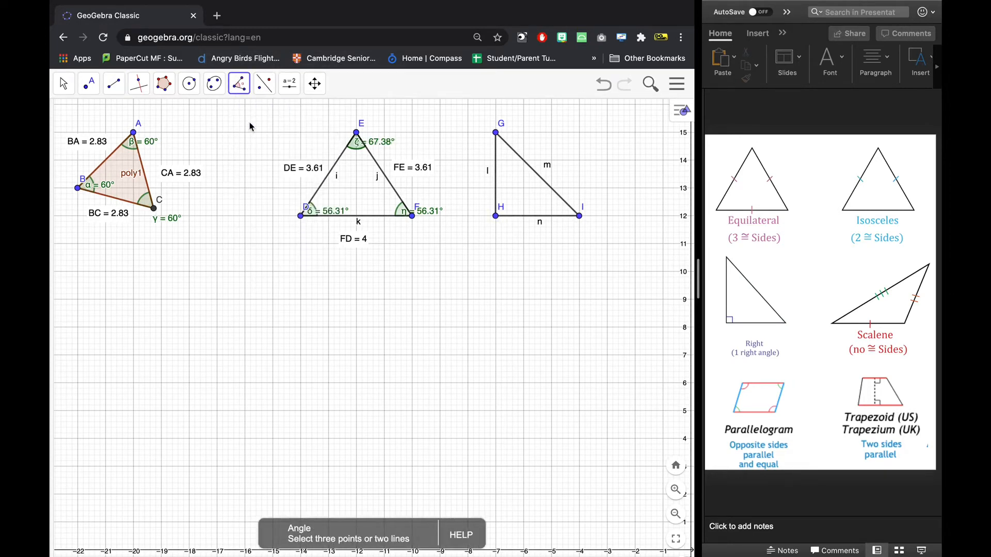
{"action": "left_click", "coordinate": [580, 216]}
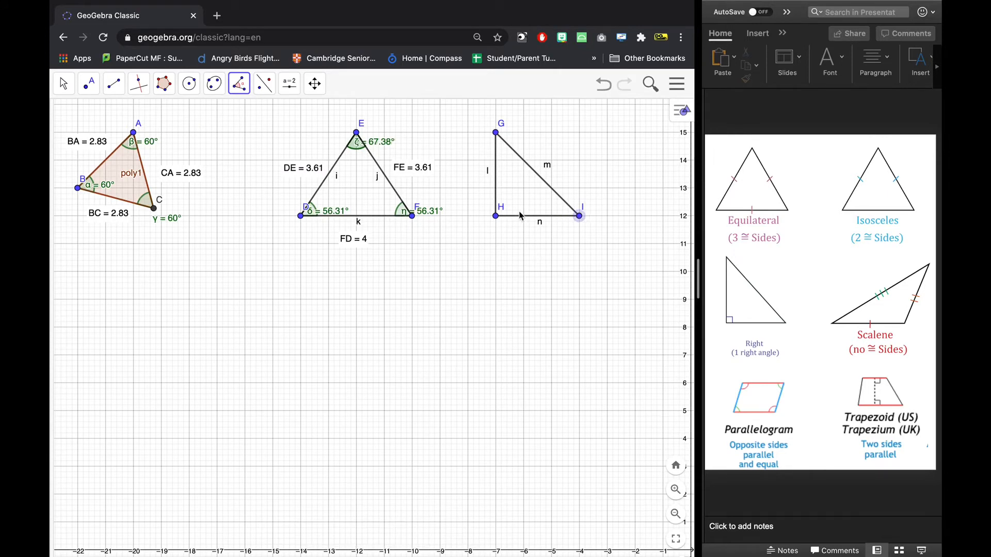
{"action": "left_click", "coordinate": [496, 216]}
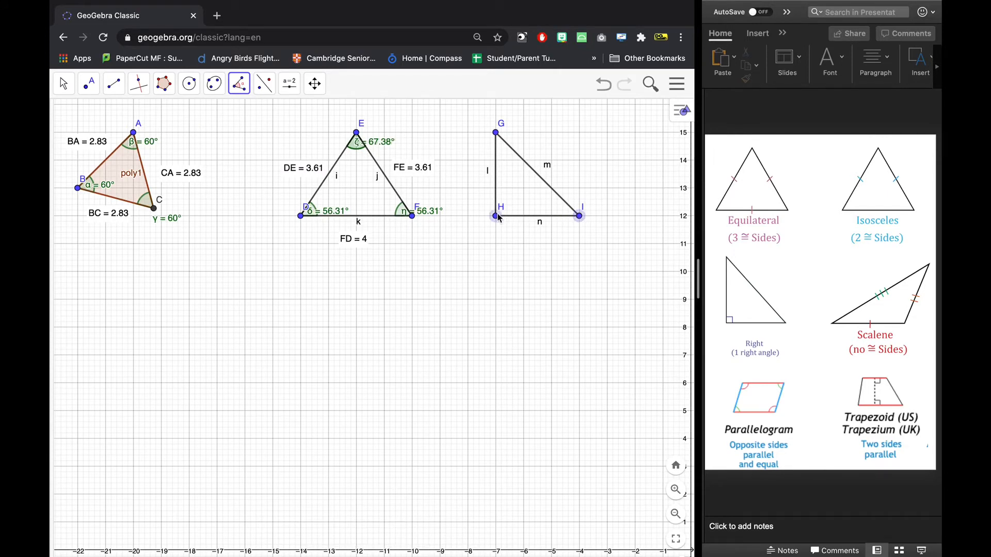
{"action": "left_click", "coordinate": [496, 132]}
{"action": "left_click", "coordinate": [496, 217]}
{"action": "left_click", "coordinate": [497, 133]}
{"action": "left_click", "coordinate": [580, 217]}
{"action": "left_click", "coordinate": [496, 134]}
{"action": "left_click", "coordinate": [580, 216]}
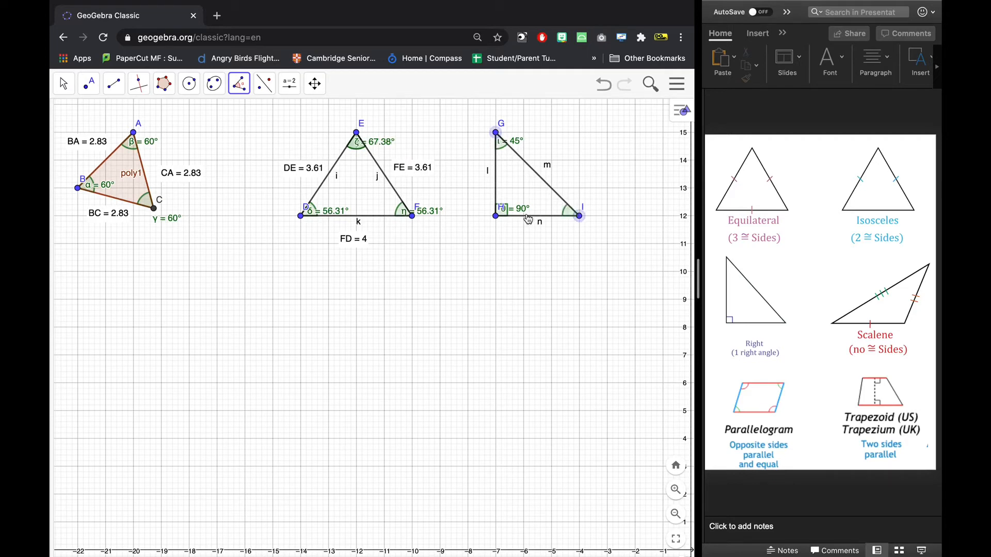
{"action": "left_click", "coordinate": [496, 217]}
Label the lengths of sides IH, GH and GI of the right triangle using the Distance or Length tool
{"action": "left_click", "coordinate": [242, 87]}
{"action": "left_click", "coordinate": [259, 172]}
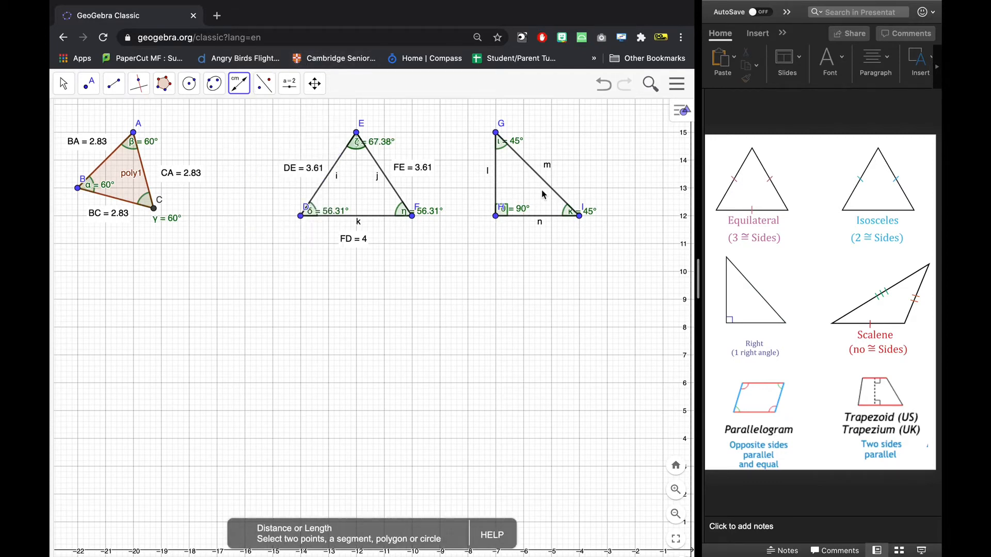
{"action": "left_click", "coordinate": [579, 216]}
{"action": "left_click", "coordinate": [496, 216]}
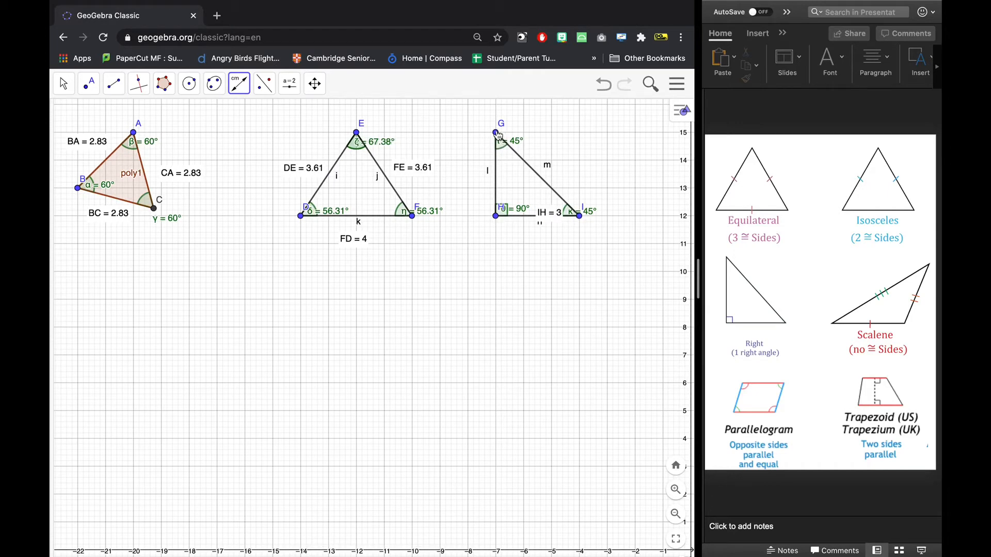
{"action": "left_click", "coordinate": [496, 133]}
{"action": "left_click", "coordinate": [496, 216]}
{"action": "left_click", "coordinate": [498, 135]}
{"action": "left_click", "coordinate": [582, 217]}
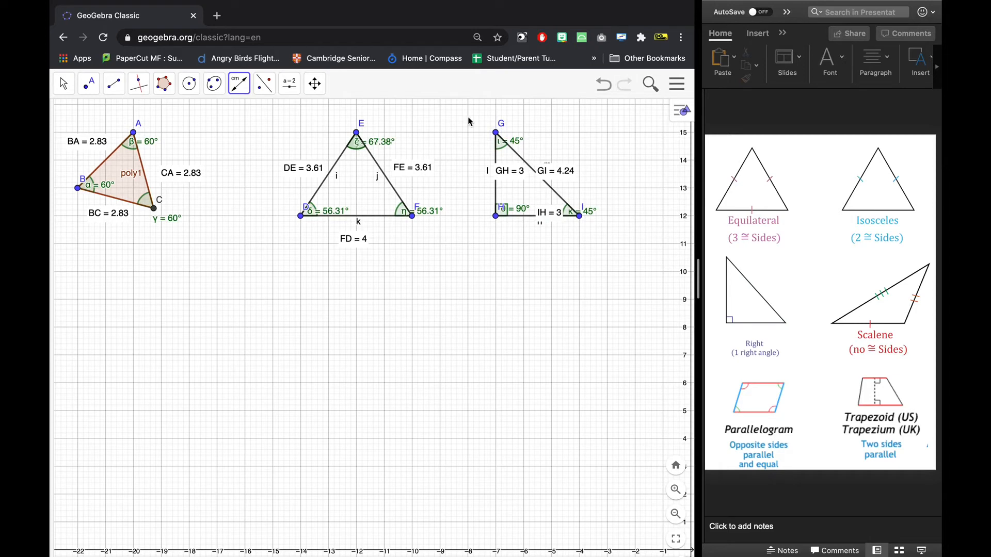
Move the side length labels of right triangle GHI outside the triangle, clear of its sides
{"action": "left_click", "coordinate": [72, 84]}
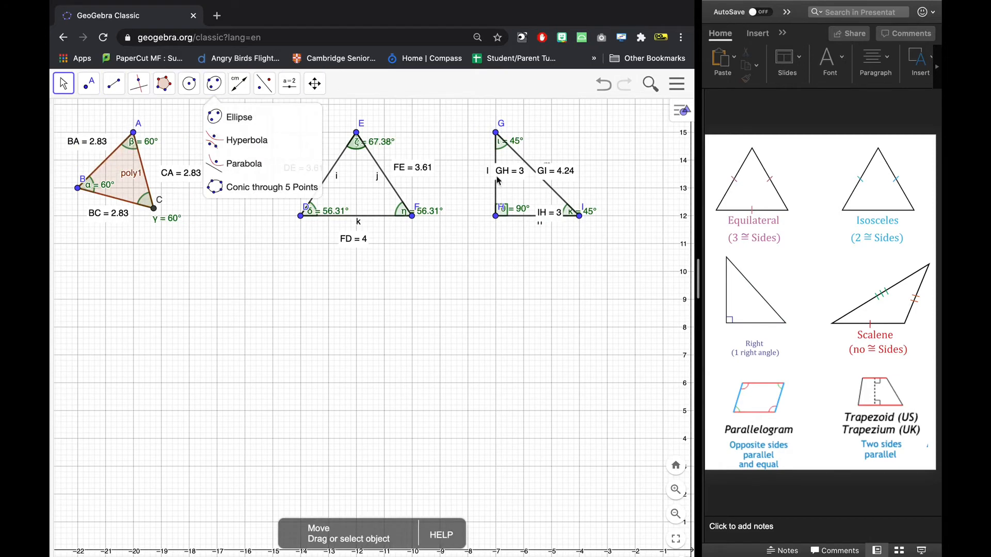
{"action": "left_click_drag", "start_coordinate": [544, 216], "coordinate": [532, 247]}
{"action": "left_click_drag", "start_coordinate": [578, 178], "coordinate": [594, 179]}
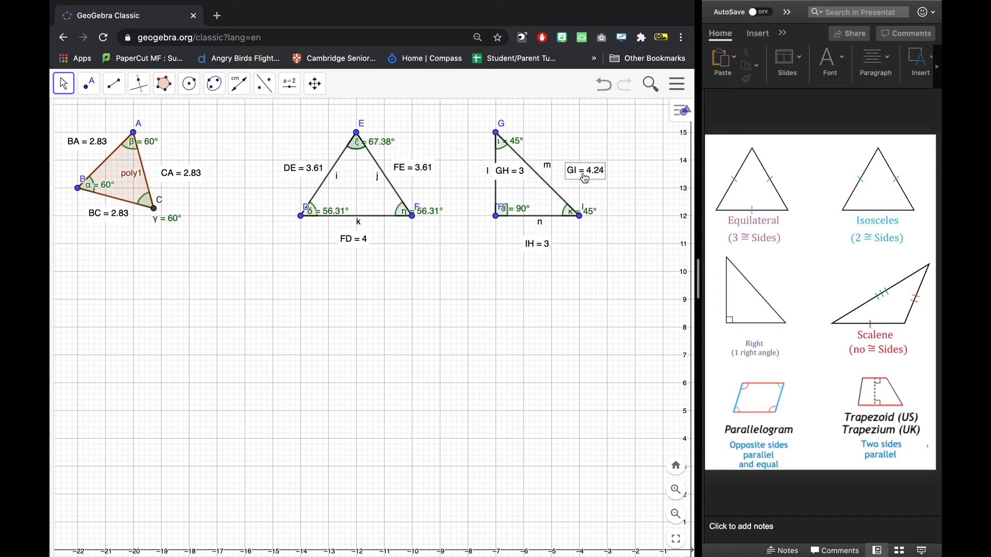
{"action": "left_click_drag", "start_coordinate": [509, 172], "coordinate": [467, 184]}
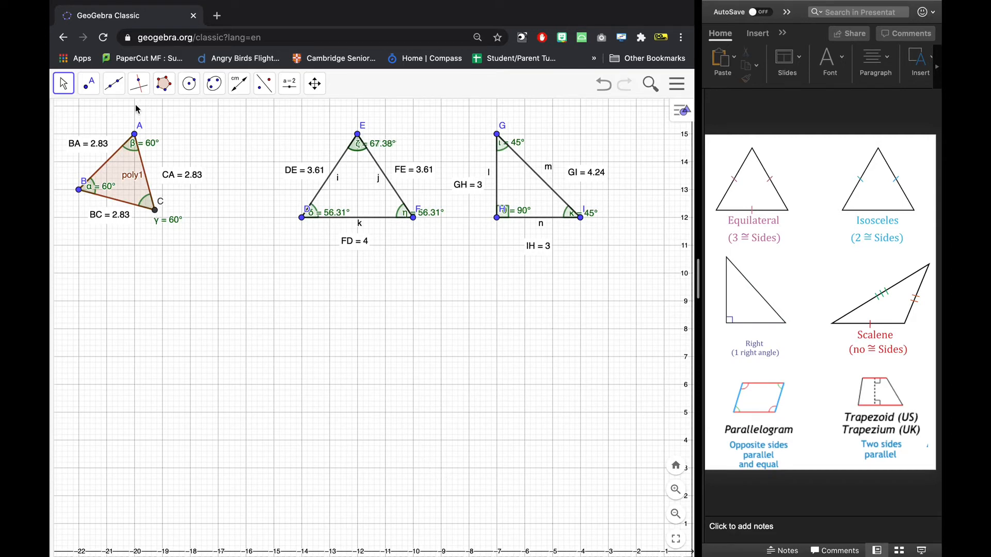
Draw a scalene triangle from three segments with vertices at (-22, 8), (-20, 11) and (-16, 8)
{"action": "left_click", "coordinate": [114, 84]}
{"action": "left_click", "coordinate": [135, 141]}
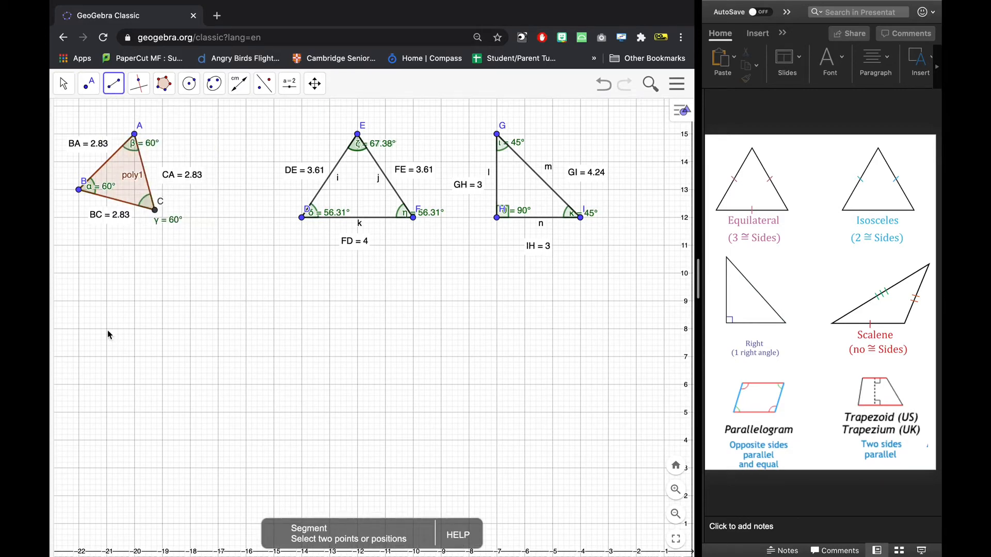
{"action": "left_click", "coordinate": [78, 329]}
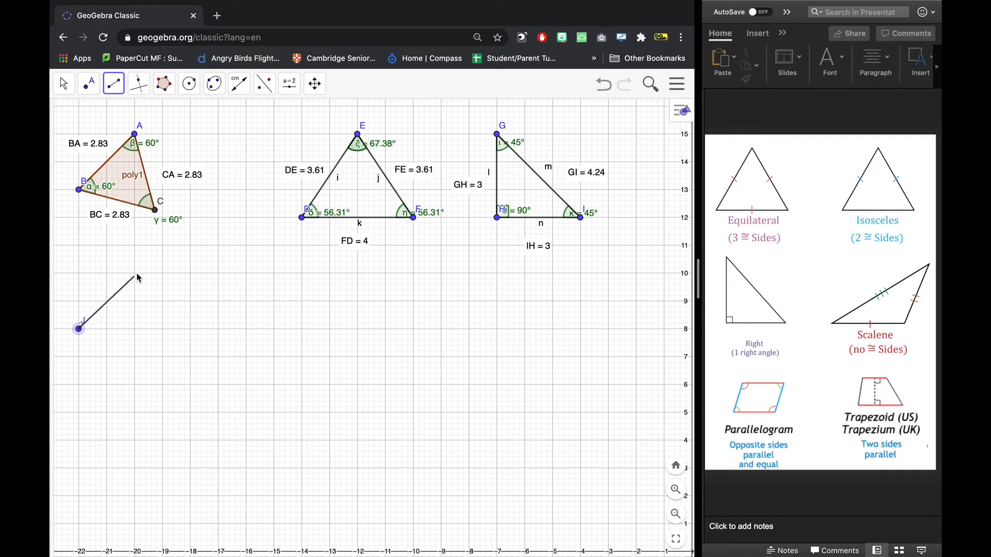
{"action": "left_click", "coordinate": [134, 245]}
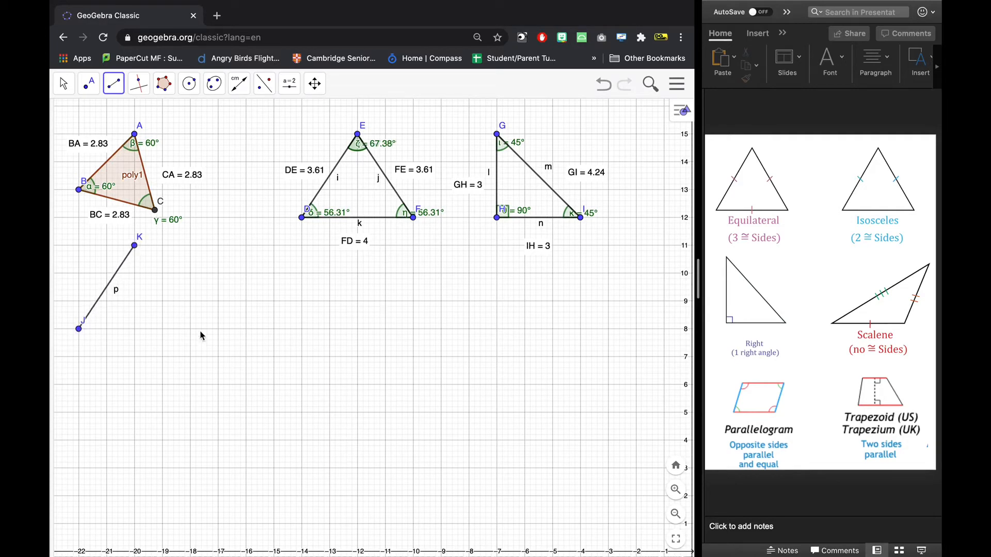
{"action": "left_click", "coordinate": [245, 329]}
{"action": "left_click", "coordinate": [135, 246]}
{"action": "left_click", "coordinate": [78, 329]}
{"action": "left_click", "coordinate": [245, 330]}
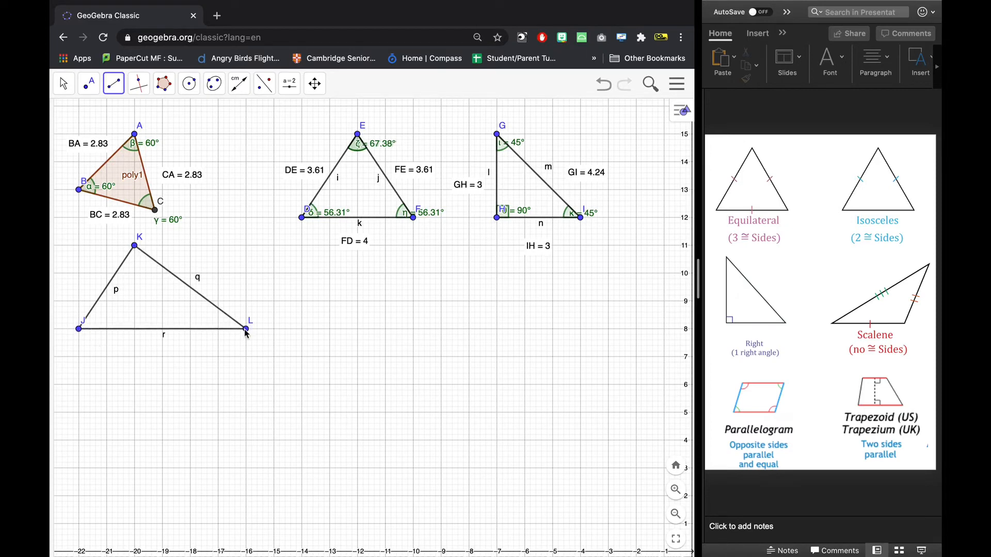
Mark the interior angles at vertices J, K and L of the scalene triangle
{"action": "left_click", "coordinate": [243, 92]}
{"action": "left_click", "coordinate": [253, 113]}
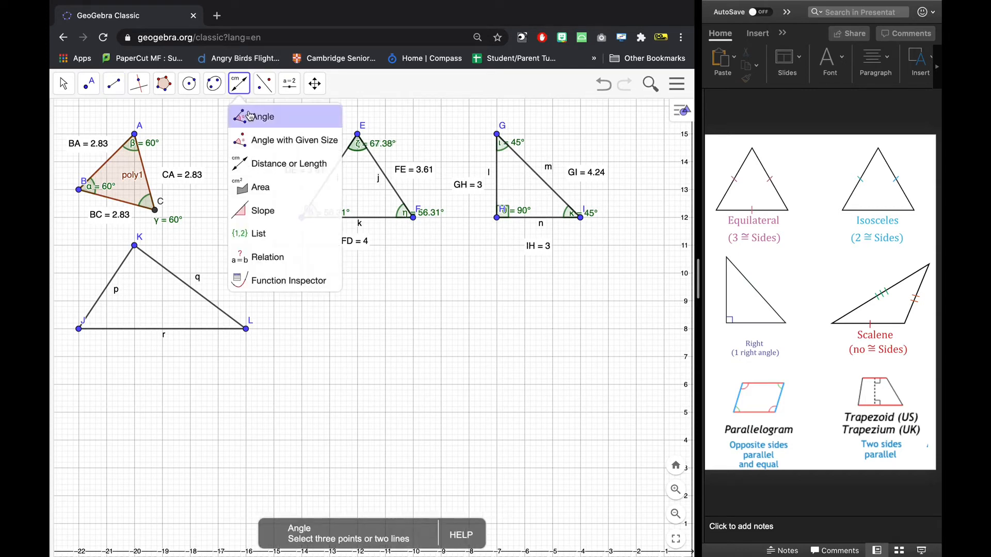
{"action": "left_click", "coordinate": [245, 329]}
{"action": "left_click", "coordinate": [78, 329]}
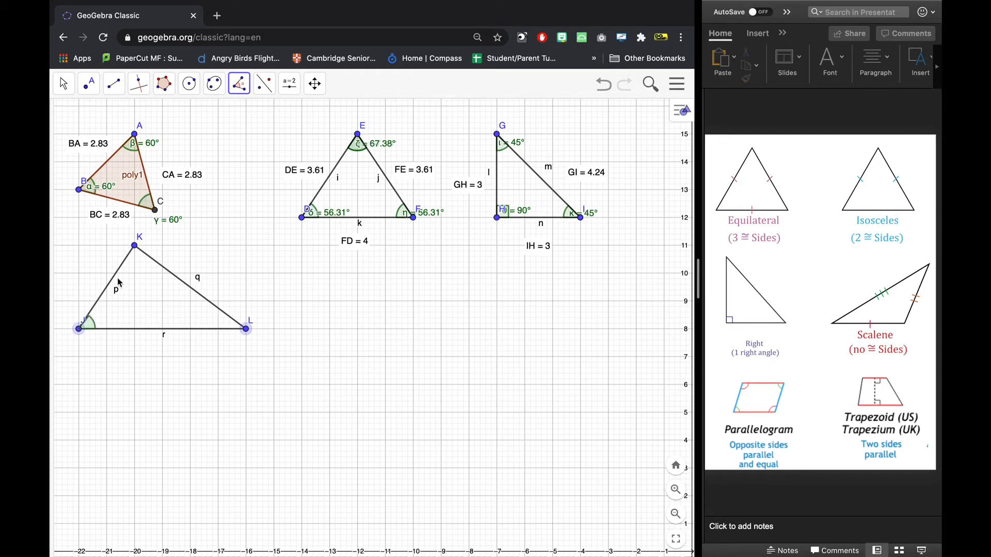
{"action": "left_click", "coordinate": [134, 247]}
{"action": "left_click", "coordinate": [80, 330]}
{"action": "left_click", "coordinate": [134, 246]}
{"action": "left_click", "coordinate": [246, 329]}
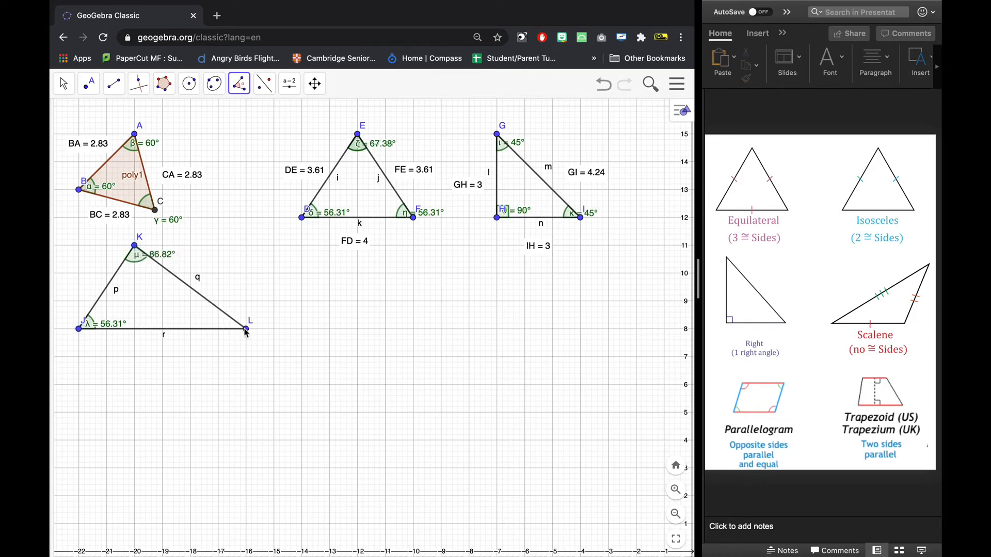
{"action": "left_click", "coordinate": [134, 247]}
{"action": "left_click", "coordinate": [245, 329]}
{"action": "left_click", "coordinate": [79, 330]}
Label the lengths of sides LJ, KJ and KL of the scalene triangle using the Distance or Length tool
{"action": "left_click", "coordinate": [242, 88]}
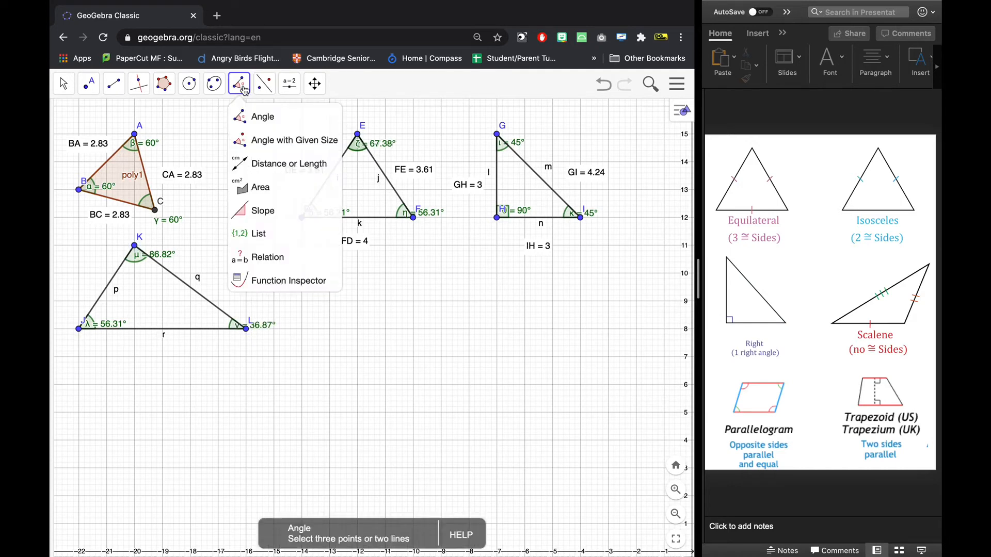
{"action": "left_click", "coordinate": [277, 165]}
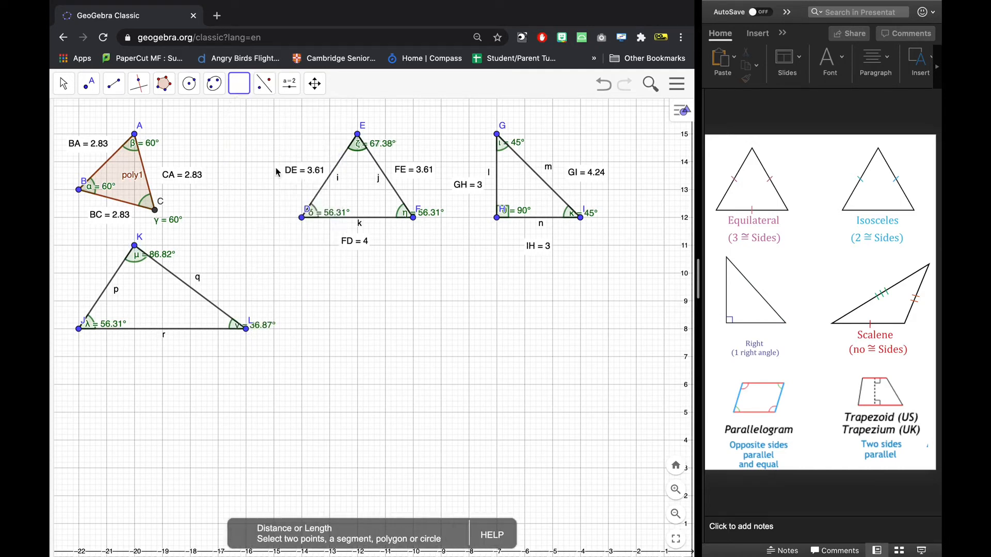
{"action": "left_click", "coordinate": [246, 329]}
{"action": "left_click", "coordinate": [79, 329]}
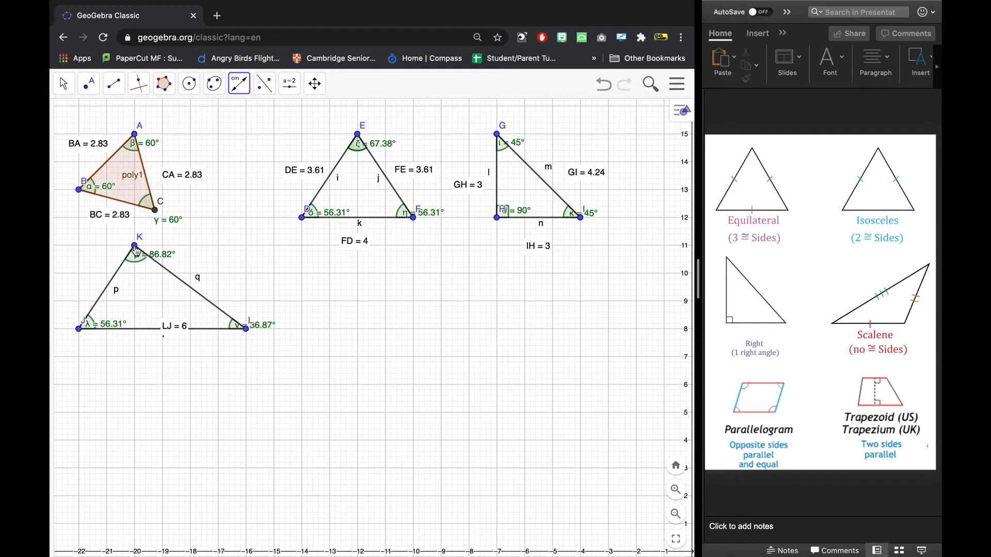
{"action": "left_click", "coordinate": [79, 329]}
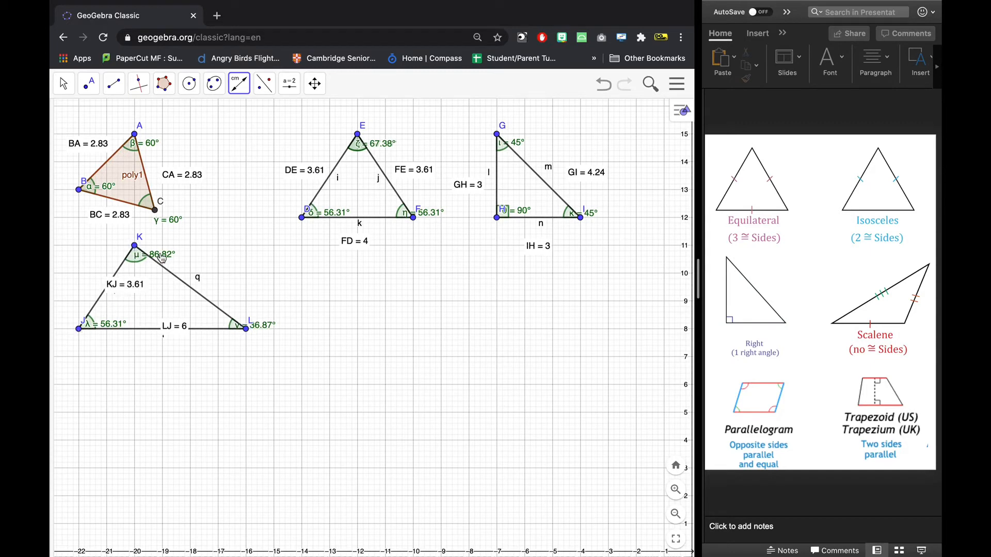
{"action": "left_click", "coordinate": [134, 246]}
{"action": "left_click", "coordinate": [247, 329]}
Move the scalene triangle's three side length labels and the angle labels at K and L outside the triangle
{"action": "left_click", "coordinate": [72, 90]}
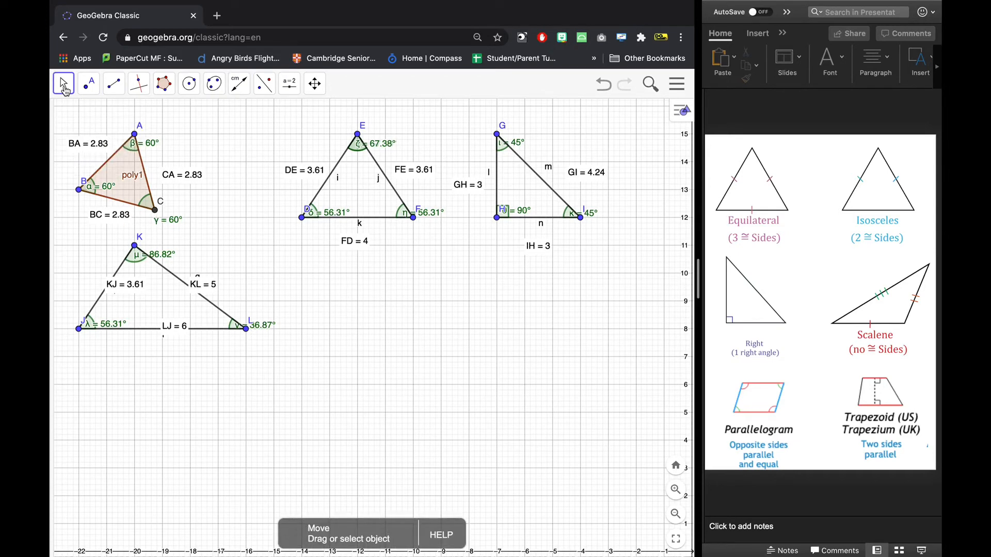
{"action": "left_click_drag", "start_coordinate": [129, 292], "coordinate": [88, 275]}
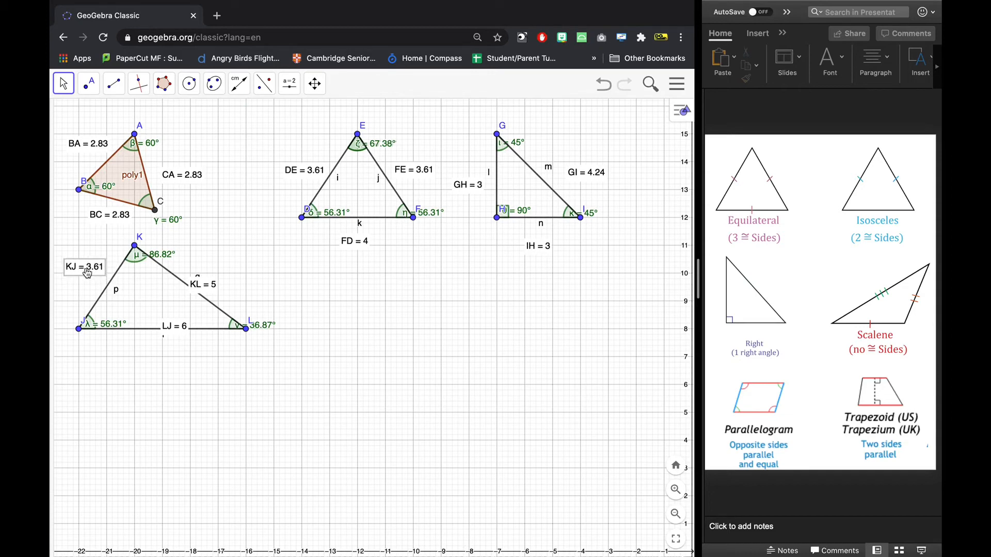
{"action": "left_click_drag", "start_coordinate": [179, 331], "coordinate": [160, 352]}
{"action": "left_click_drag", "start_coordinate": [221, 287], "coordinate": [240, 273]}
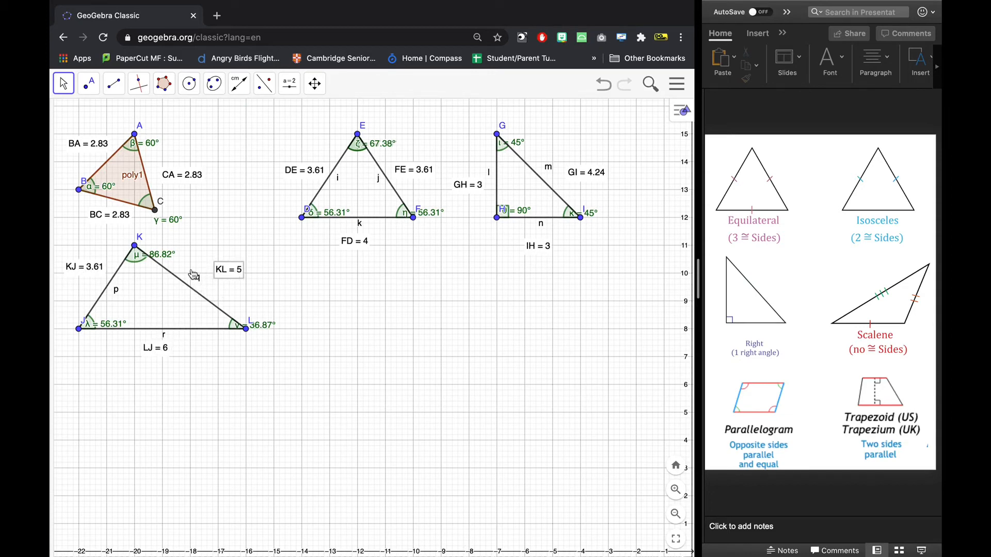
{"action": "left_click_drag", "start_coordinate": [174, 254], "coordinate": [186, 251]}
{"action": "left_click_drag", "start_coordinate": [273, 328], "coordinate": [295, 336]}
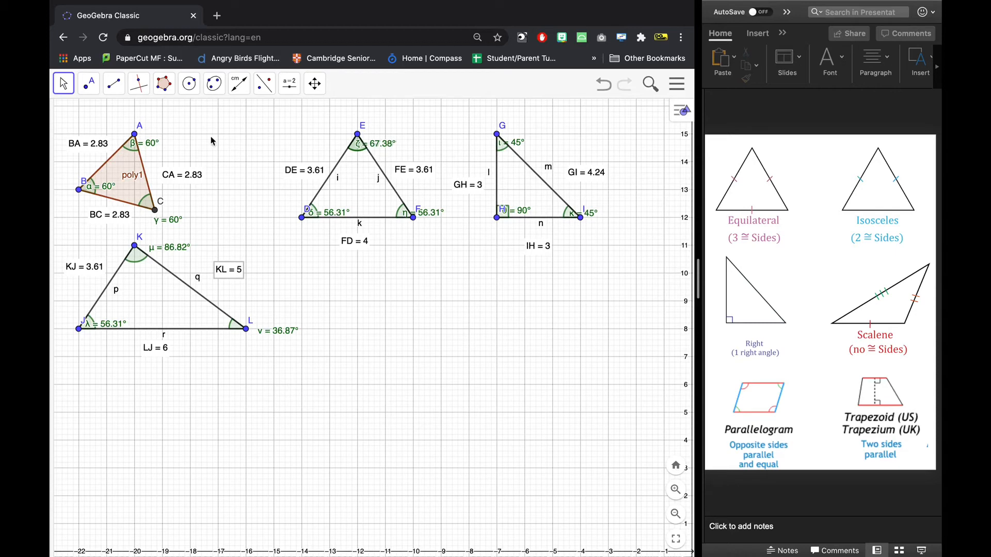
Draw a parallelogram from four segments with vertices at (-11, 10), (-8, 10), (-9, 8) and (-12, 8)
{"action": "left_click", "coordinate": [114, 93]}
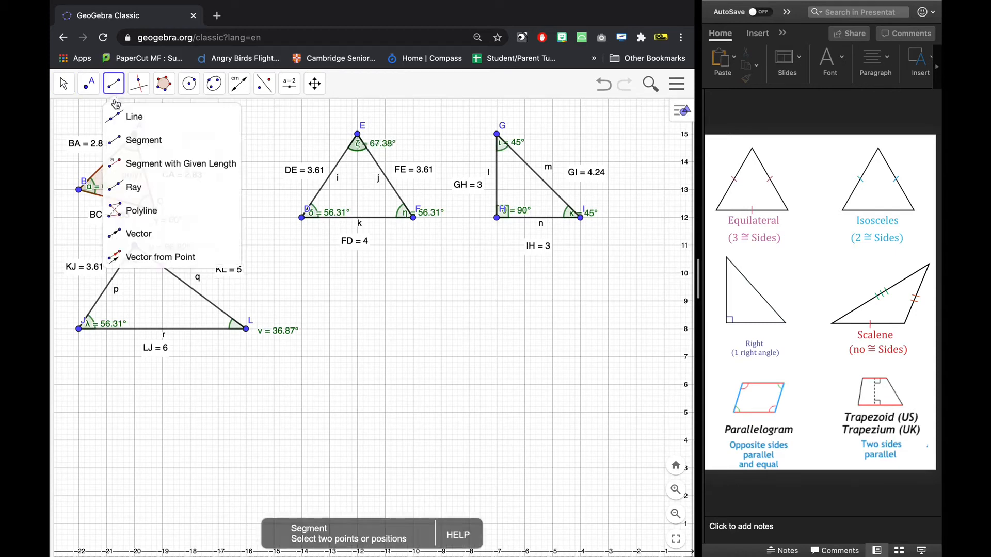
{"action": "left_click", "coordinate": [135, 138]}
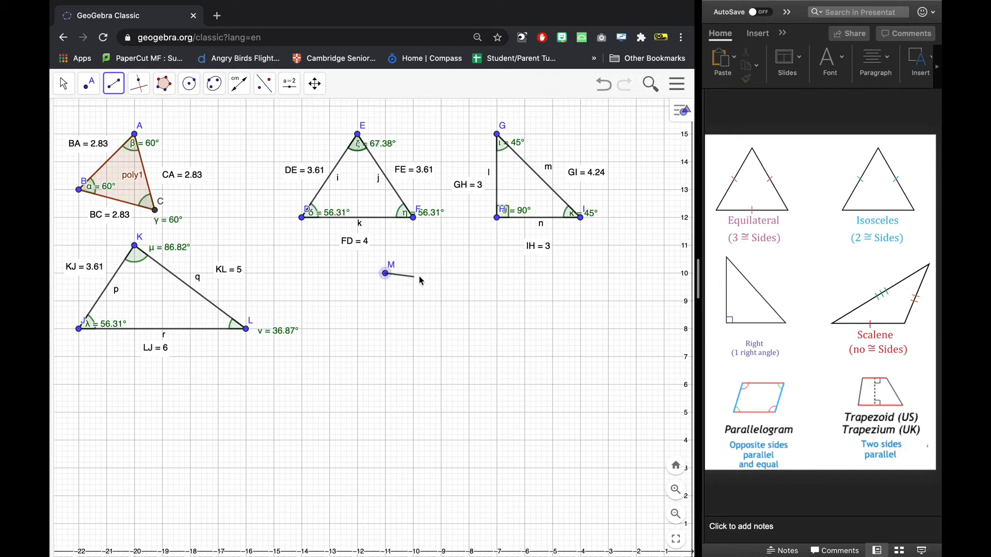
{"action": "left_click", "coordinate": [469, 273]}
{"action": "left_click", "coordinate": [357, 329]}
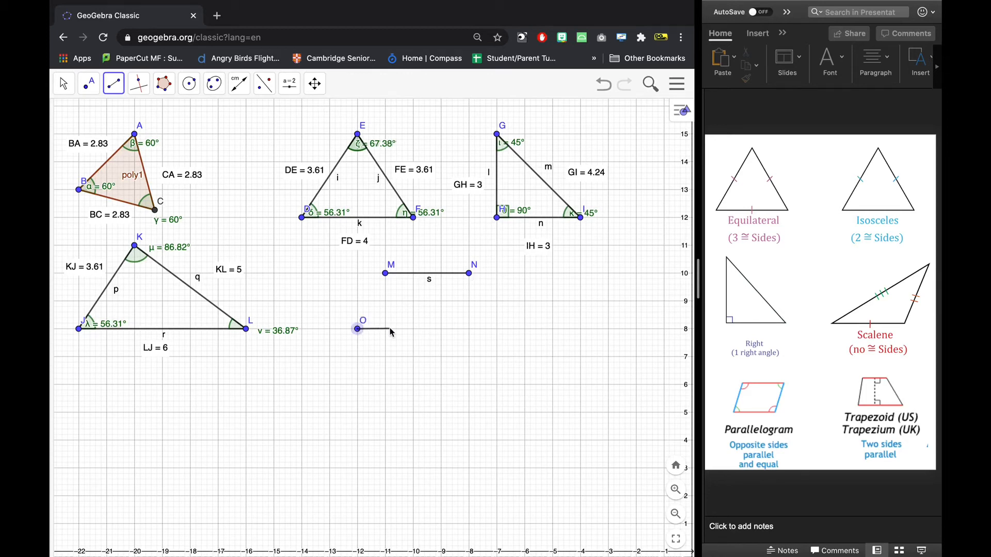
{"action": "left_click", "coordinate": [441, 329]}
{"action": "left_click", "coordinate": [385, 273]}
{"action": "left_click", "coordinate": [357, 329]}
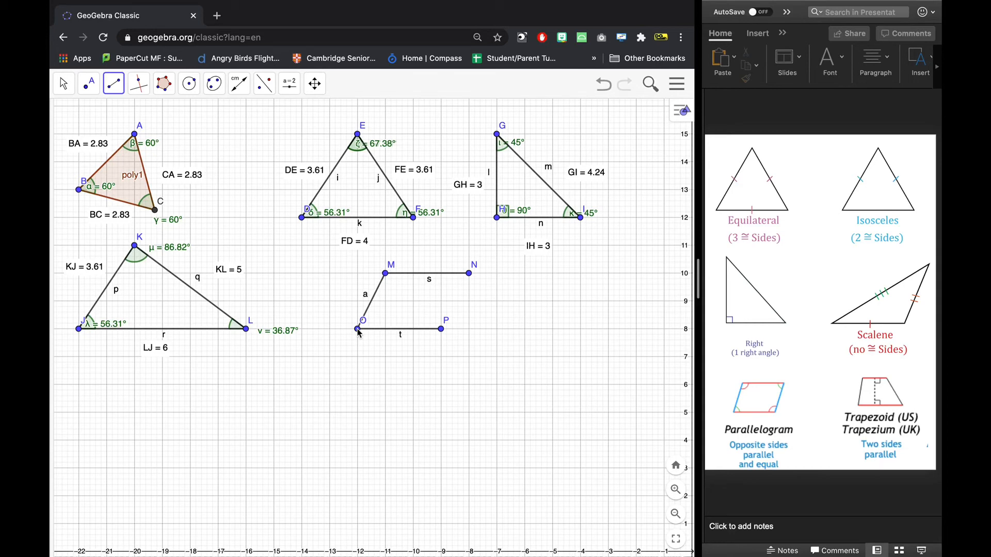
{"action": "left_click", "coordinate": [469, 273]}
{"action": "left_click", "coordinate": [441, 329]}
Mark the interior angles at vertices O and M of the parallelogram with the Angle tool
{"action": "left_click", "coordinate": [239, 83]}
{"action": "left_click", "coordinate": [263, 123]}
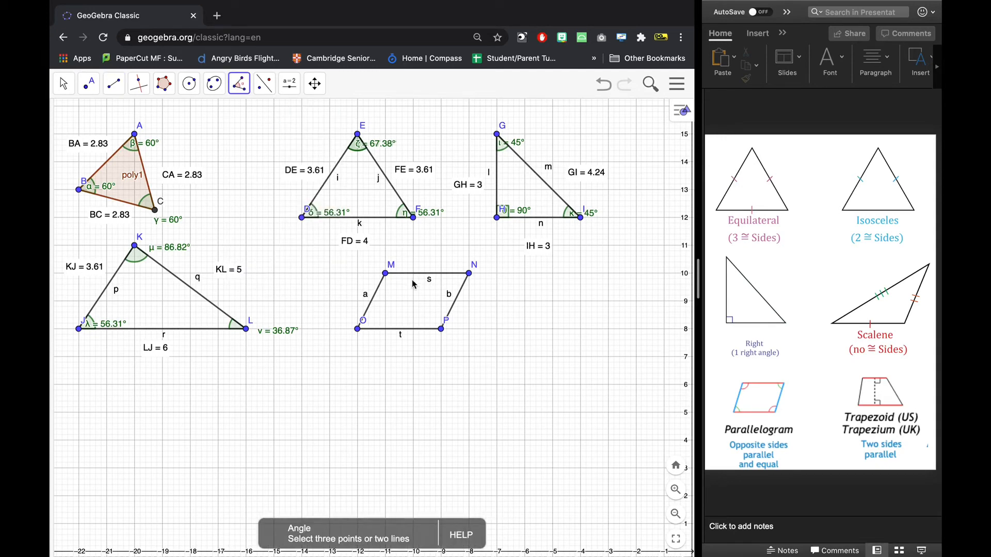
{"action": "left_click", "coordinate": [441, 330]}
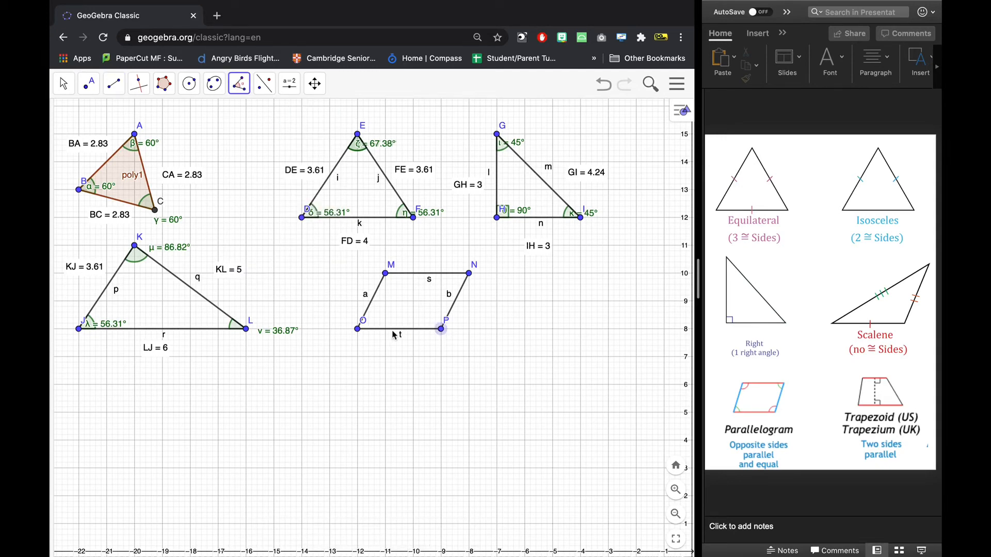
{"action": "left_click", "coordinate": [358, 329]}
{"action": "left_click", "coordinate": [385, 274]}
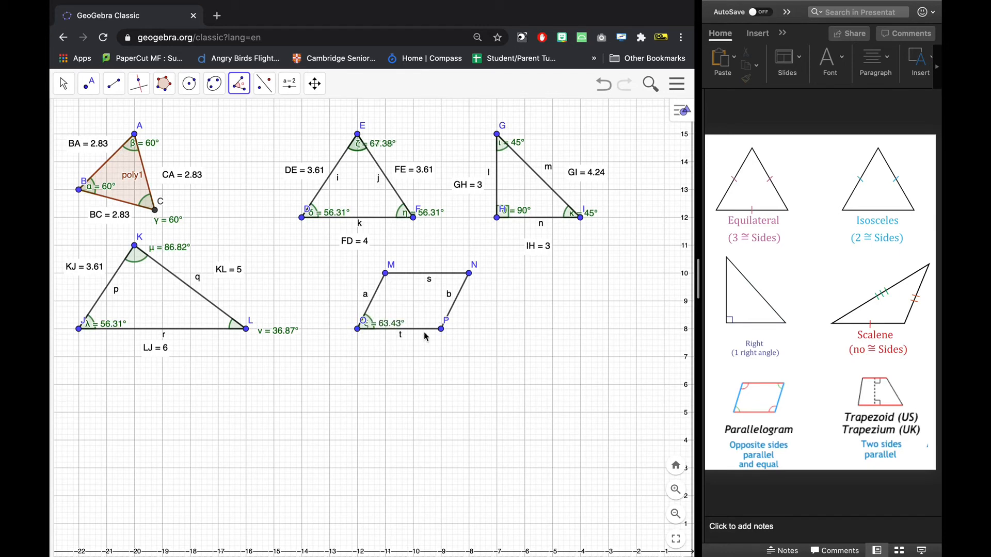
{"action": "left_click", "coordinate": [357, 331]}
{"action": "left_click", "coordinate": [386, 274]}
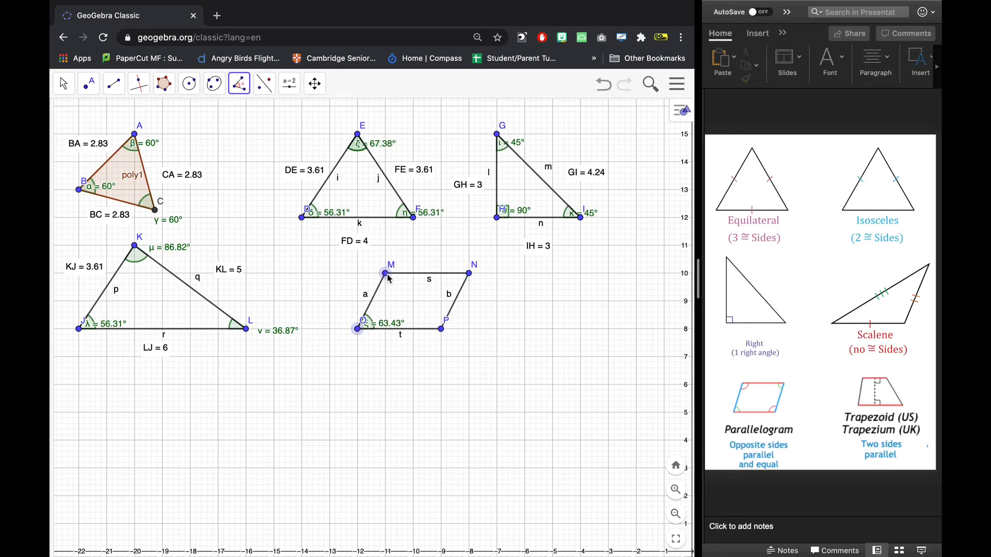
{"action": "left_click", "coordinate": [469, 274]}
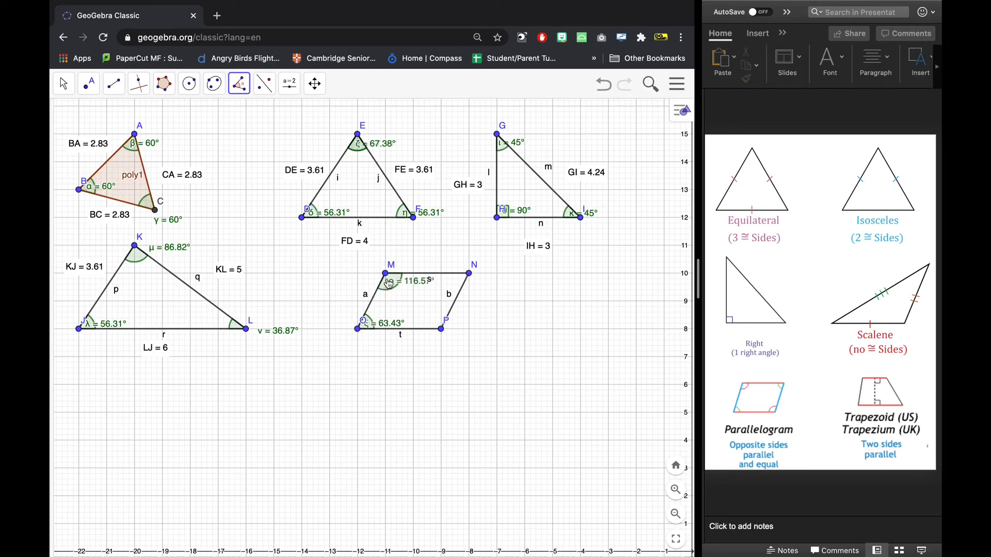
Mark the parallelogram's interior angles at vertices N and P
{"action": "left_click", "coordinate": [469, 274]}
{"action": "left_click", "coordinate": [441, 328]}
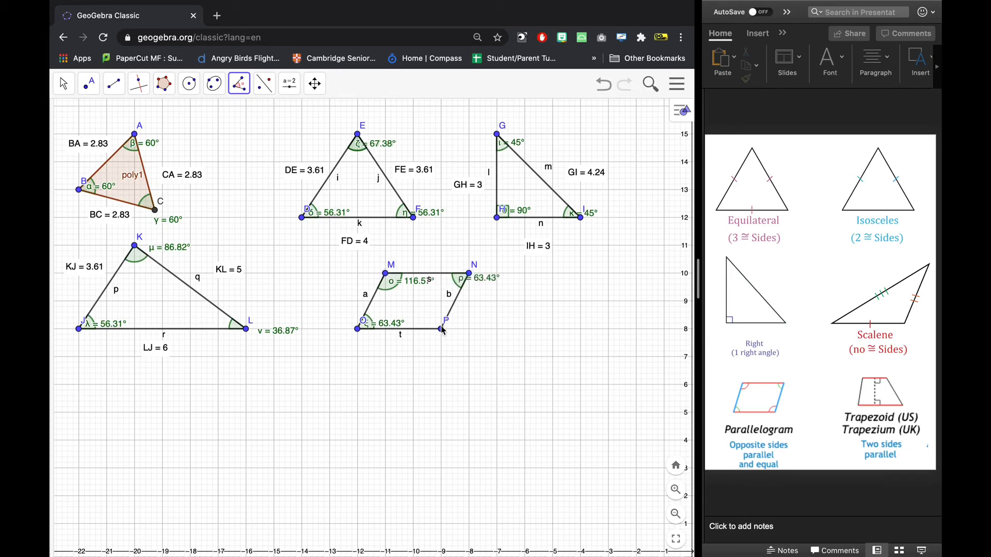
{"action": "left_click", "coordinate": [359, 330]}
{"action": "left_click", "coordinate": [469, 273]}
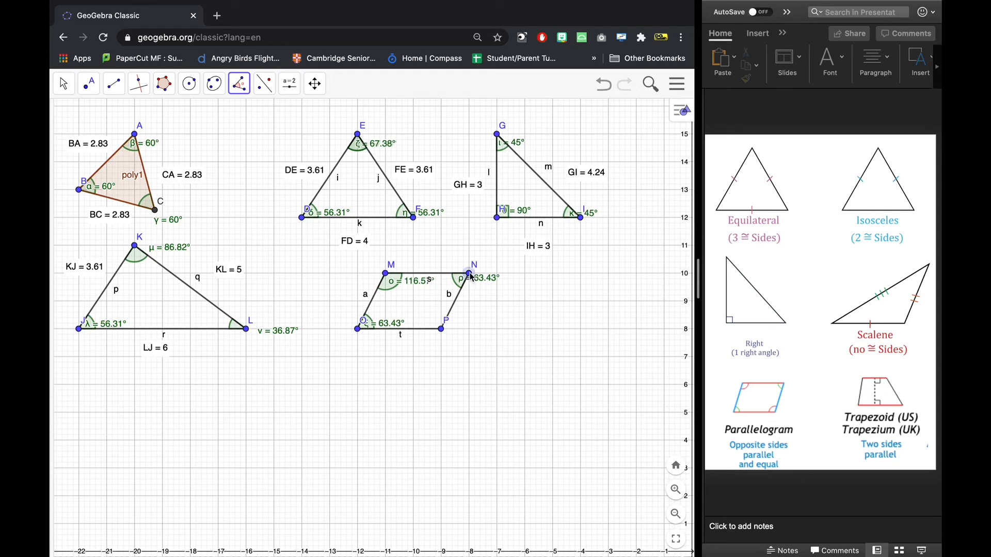
{"action": "left_click", "coordinate": [441, 328]}
{"action": "left_click", "coordinate": [358, 328]}
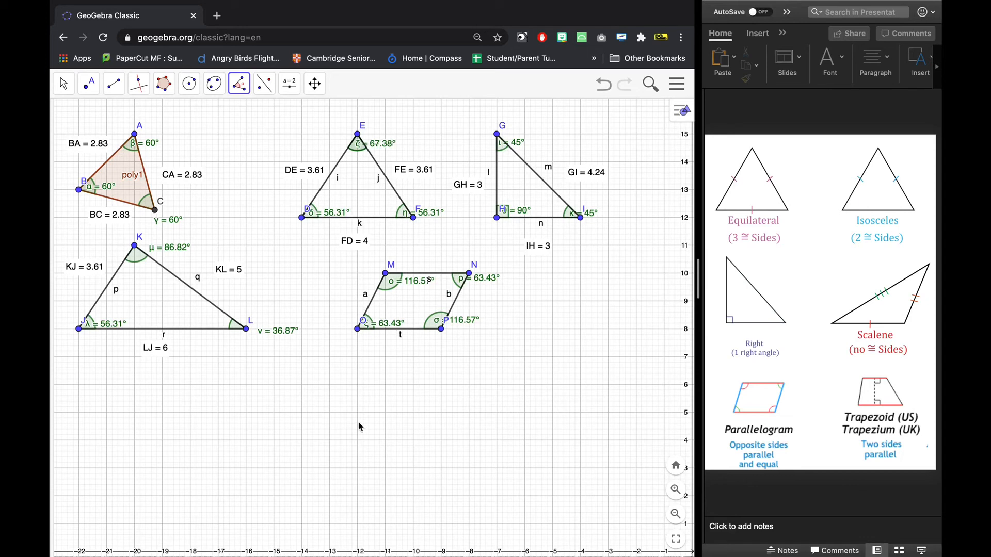
Label the lengths of sides PO, MO, MN and PN of the parallelogram using the Distance or Length tool
{"action": "left_click", "coordinate": [242, 89]}
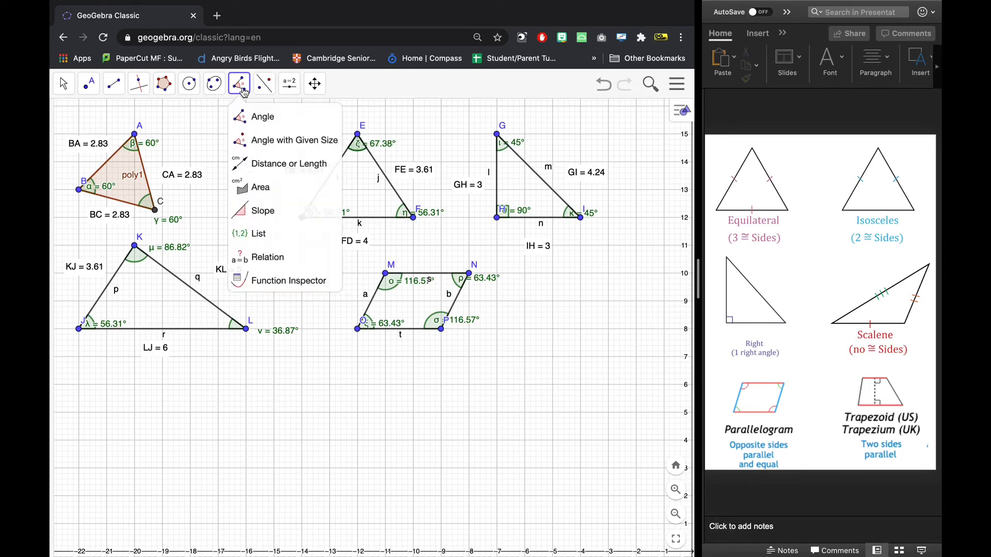
{"action": "left_click", "coordinate": [273, 163]}
{"action": "left_click", "coordinate": [441, 329]}
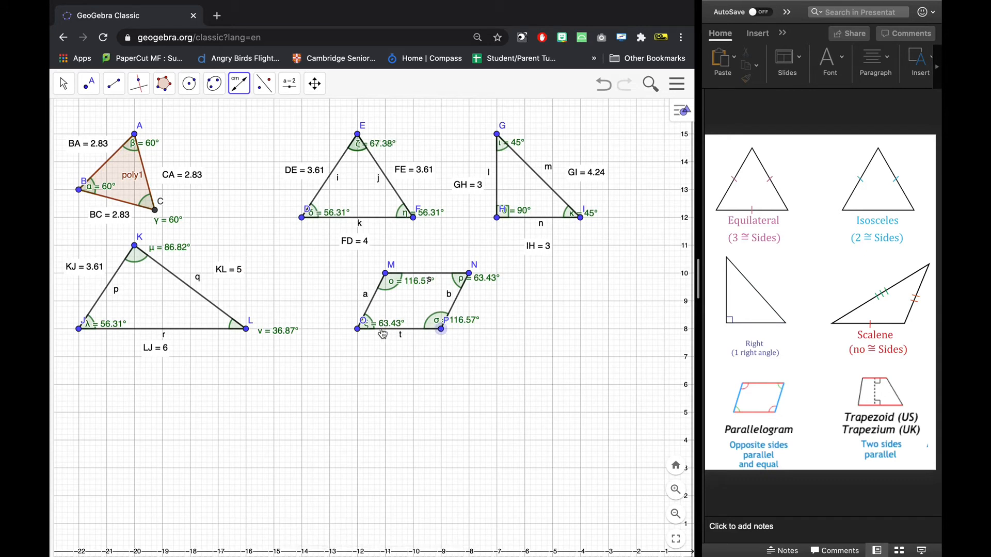
{"action": "left_click", "coordinate": [358, 330]}
{"action": "left_click", "coordinate": [387, 274]}
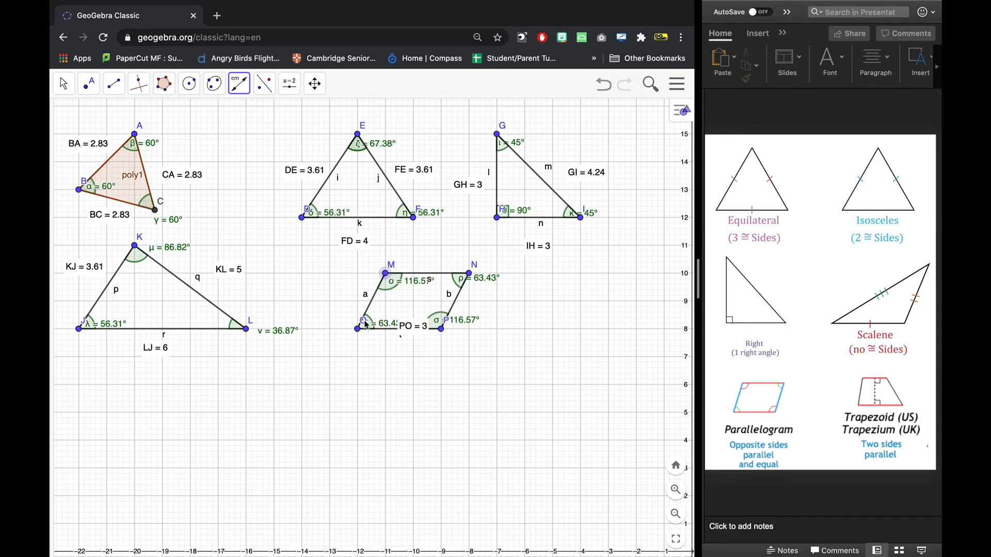
{"action": "left_click", "coordinate": [358, 329]}
{"action": "left_click", "coordinate": [386, 274]}
{"action": "left_click", "coordinate": [468, 274]}
{"action": "left_click", "coordinate": [442, 329]}
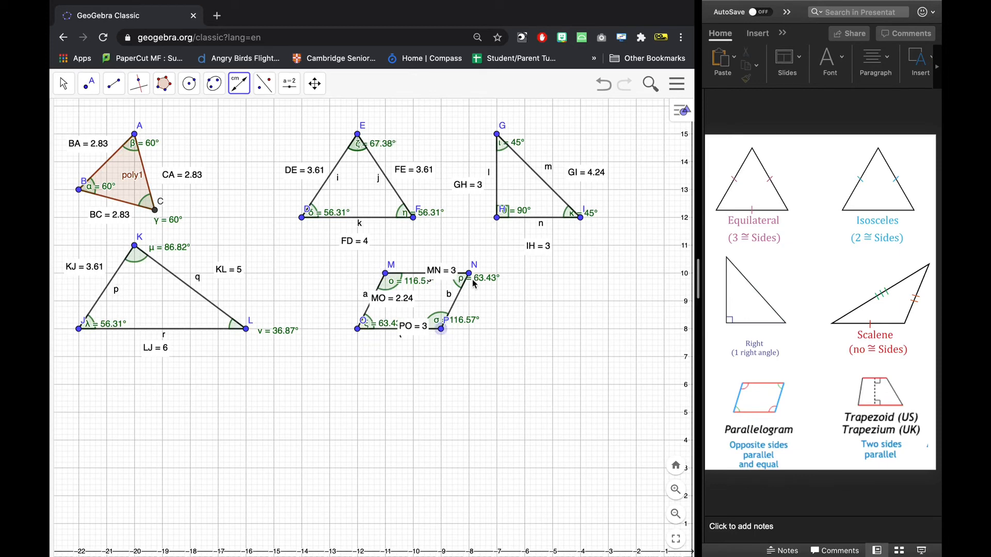
{"action": "left_click", "coordinate": [469, 274]}
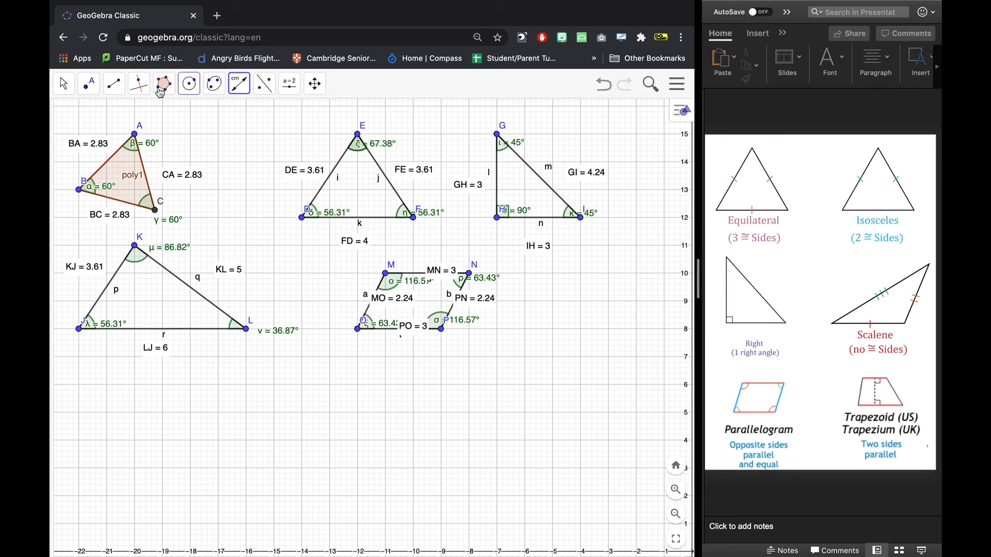
Move the parallelogram's four side length labels and the angle labels at M, N and P outside the shape
{"action": "left_click", "coordinate": [63, 83]}
{"action": "left_click", "coordinate": [72, 120]}
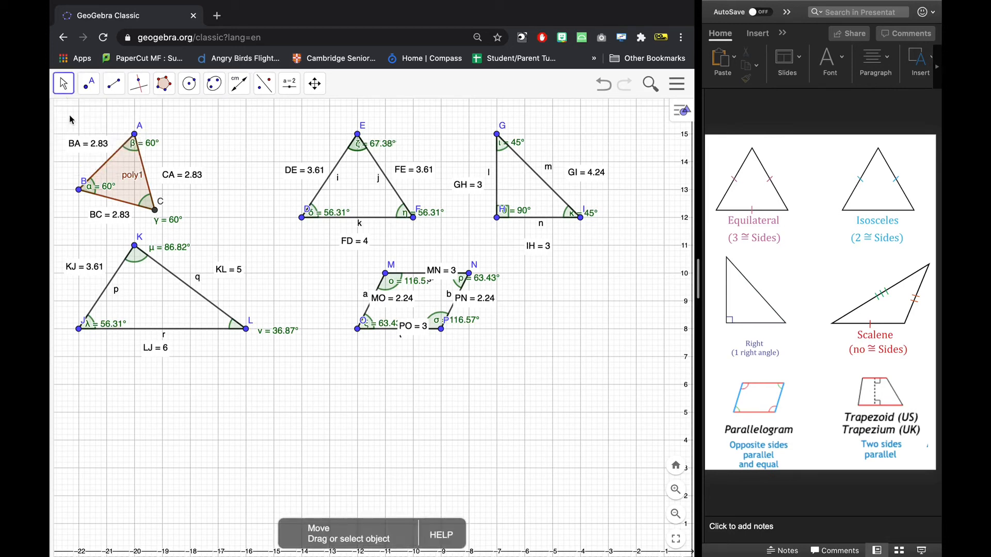
{"action": "left_click_drag", "start_coordinate": [416, 326], "coordinate": [403, 354]}
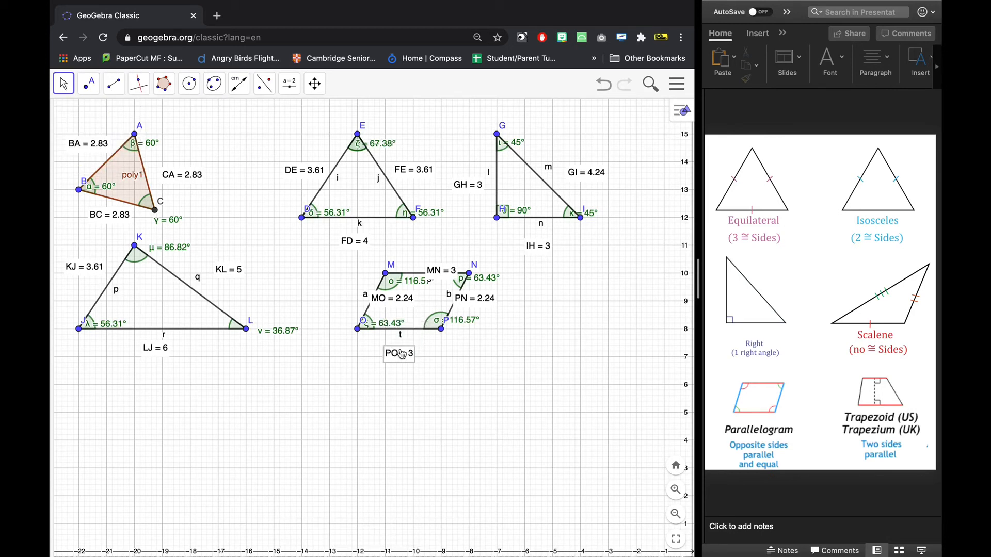
{"action": "mouse_move", "coordinate": [465, 326]}
{"action": "left_mouse_down"}
{"action": "mouse_move", "coordinate": [470, 345]}
{"action": "mouse_move", "coordinate": [470, 330]}
{"action": "mouse_move", "coordinate": [457, 350]}
{"action": "left_mouse_up"}
{"action": "left_click_drag", "start_coordinate": [471, 305], "coordinate": [480, 319]}
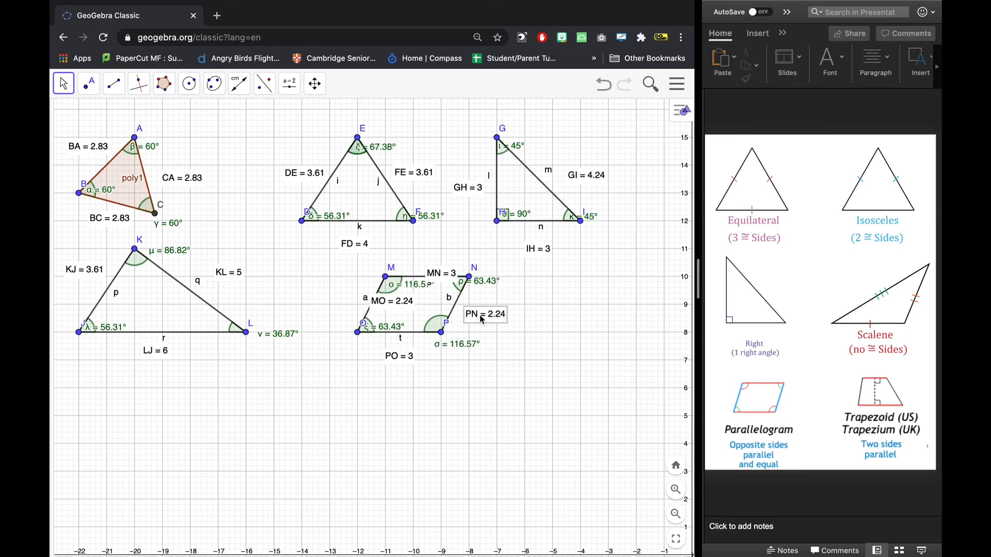
{"action": "left_click_drag", "start_coordinate": [484, 285], "coordinate": [295, 304]}
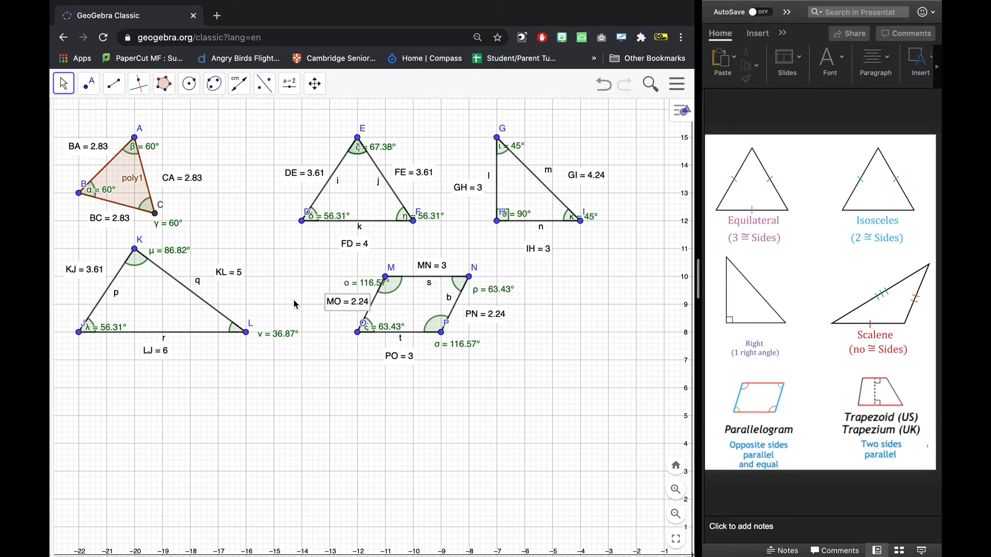
{"action": "left_click", "coordinate": [494, 388]}
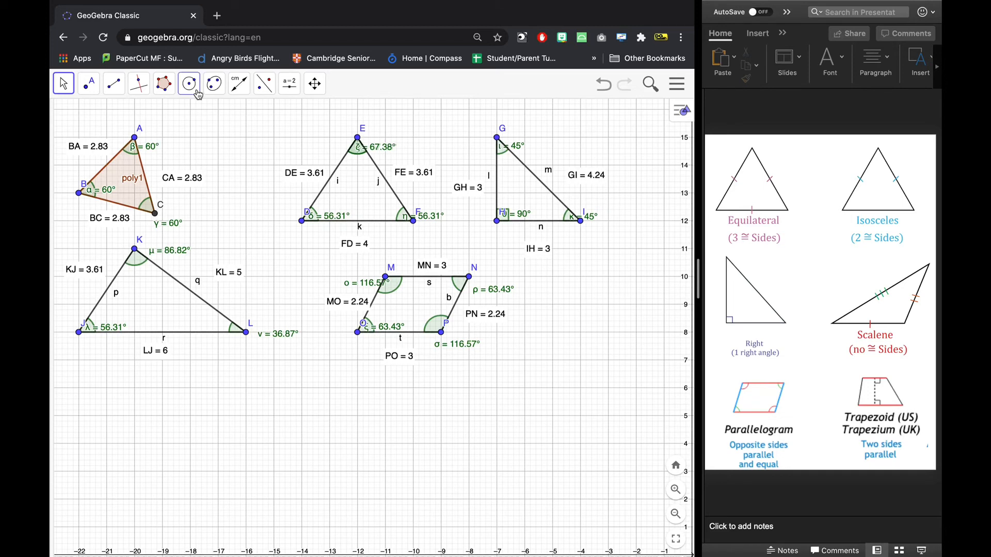
Draw the trapezoid's parallel sides as horizontal segments from (-18, 6) to (-15, 6) and from (-21, 3) to (-12, 3)
{"action": "left_click", "coordinate": [115, 85]}
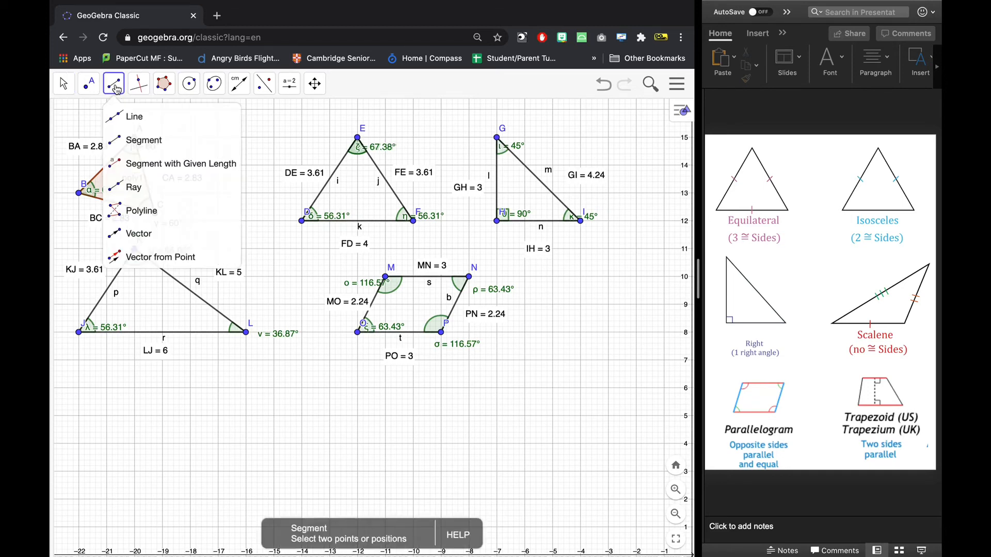
{"action": "left_click", "coordinate": [144, 146]}
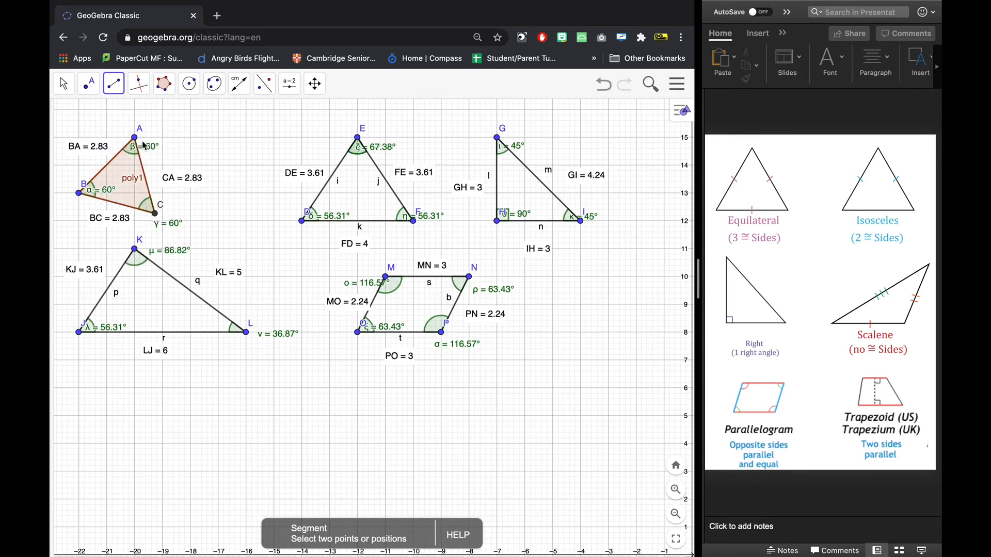
{"action": "left_click", "coordinate": [190, 388]}
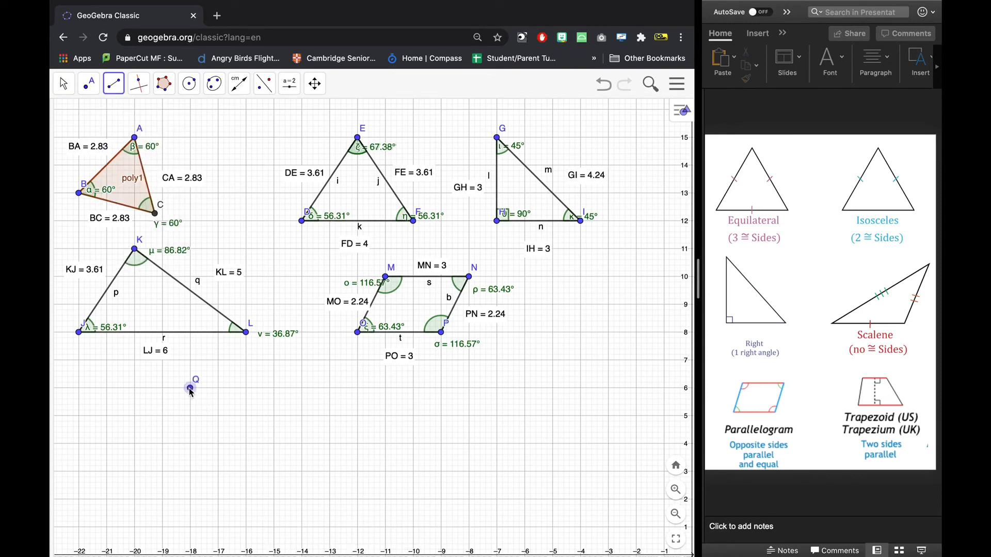
{"action": "left_click", "coordinate": [273, 388]}
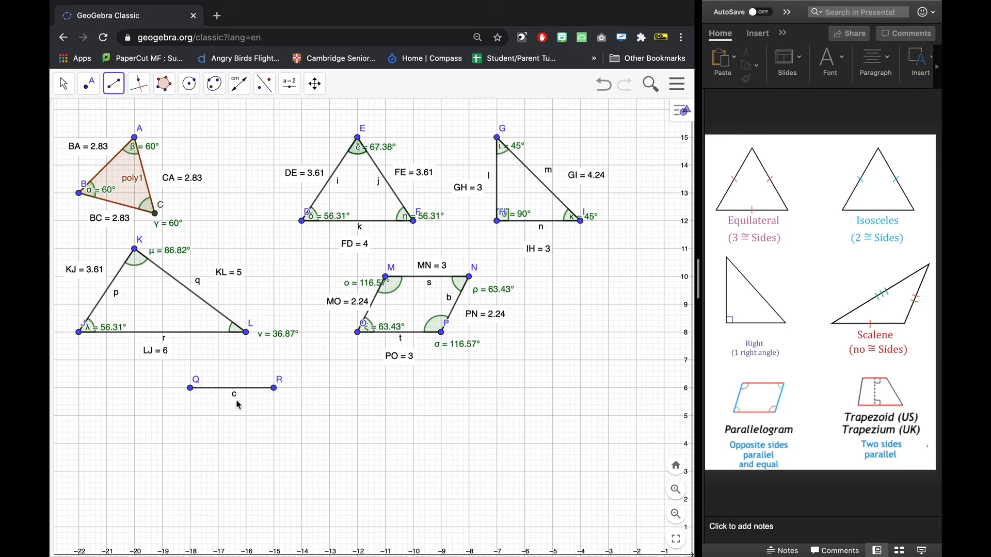
{"action": "left_click", "coordinate": [106, 472]}
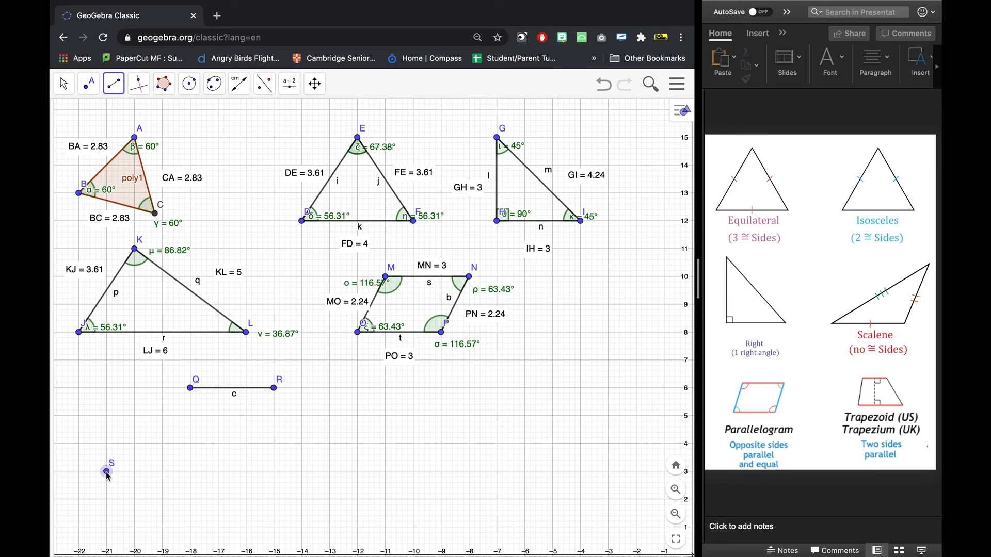
{"action": "left_click", "coordinate": [357, 471]}
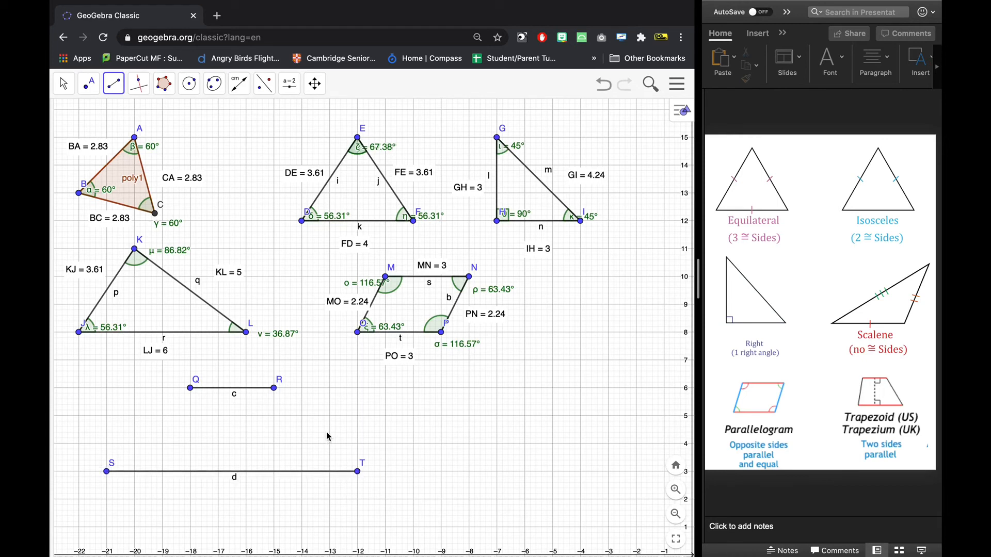
Close the trapezoid with segments joining S to Q and R to T
{"action": "left_click", "coordinate": [106, 472]}
{"action": "left_click", "coordinate": [191, 388]}
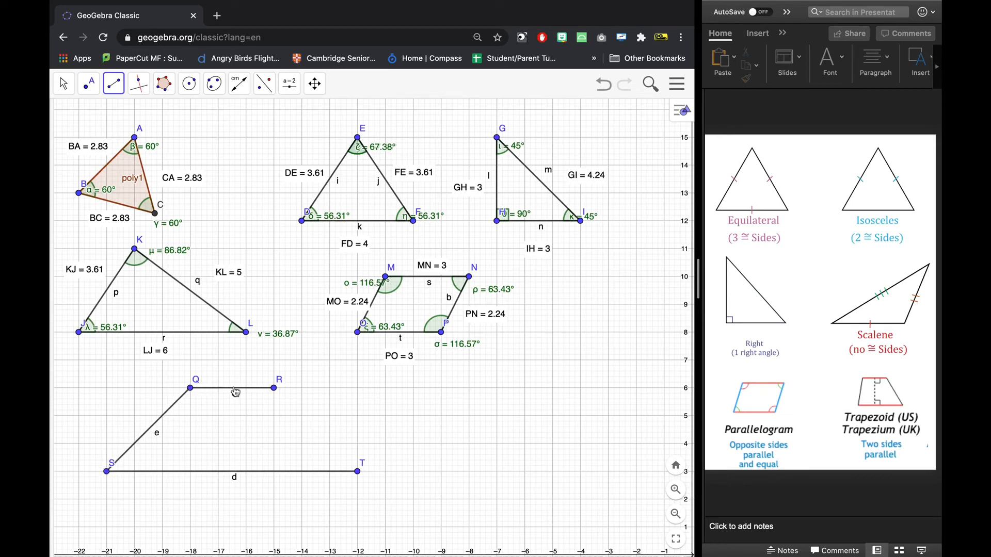
{"action": "left_click", "coordinate": [274, 388]}
{"action": "left_click", "coordinate": [357, 471]}
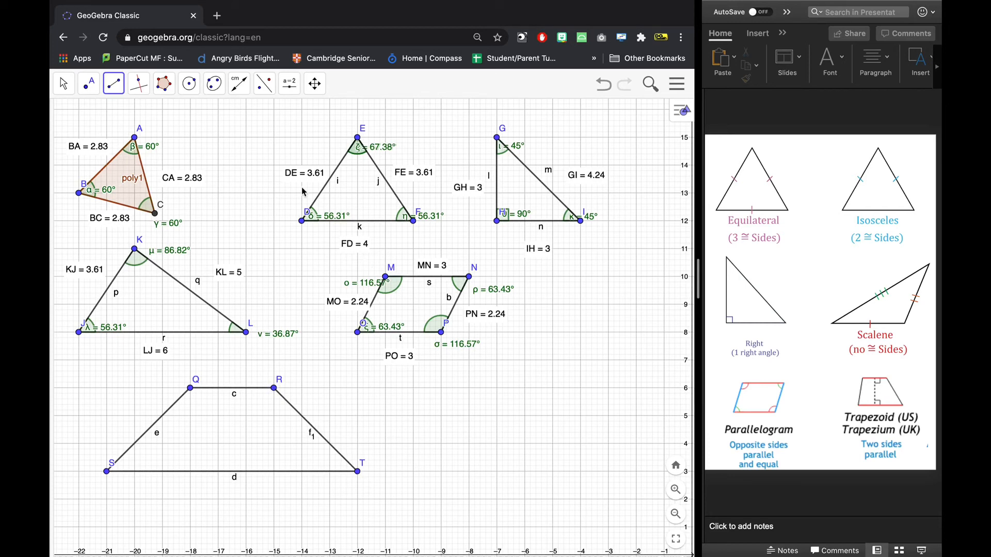
Mark the trapezoid's interior angles at vertices S and Q with the Angle tool
{"action": "left_click", "coordinate": [239, 83]}
{"action": "left_click", "coordinate": [256, 118]}
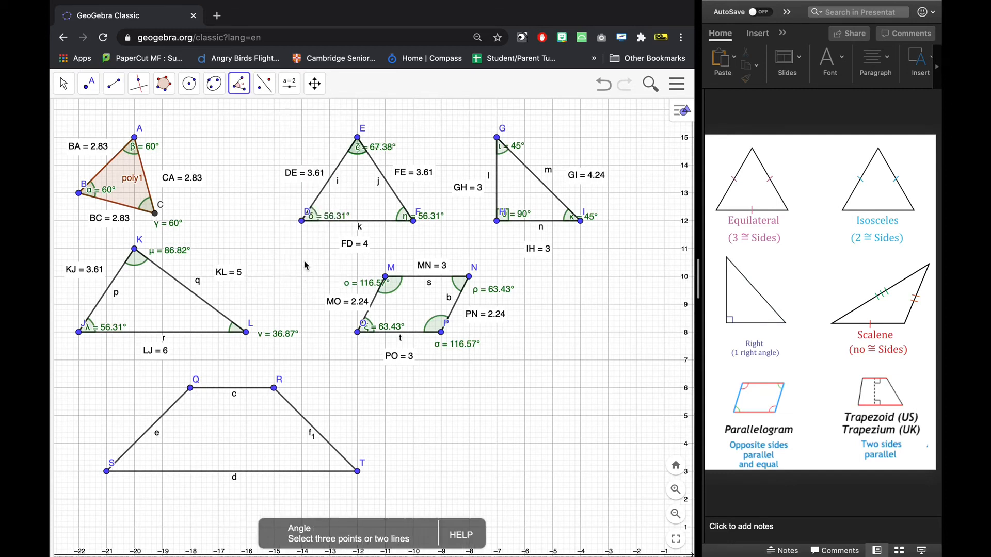
{"action": "left_click", "coordinate": [358, 471]}
{"action": "left_click", "coordinate": [106, 472]}
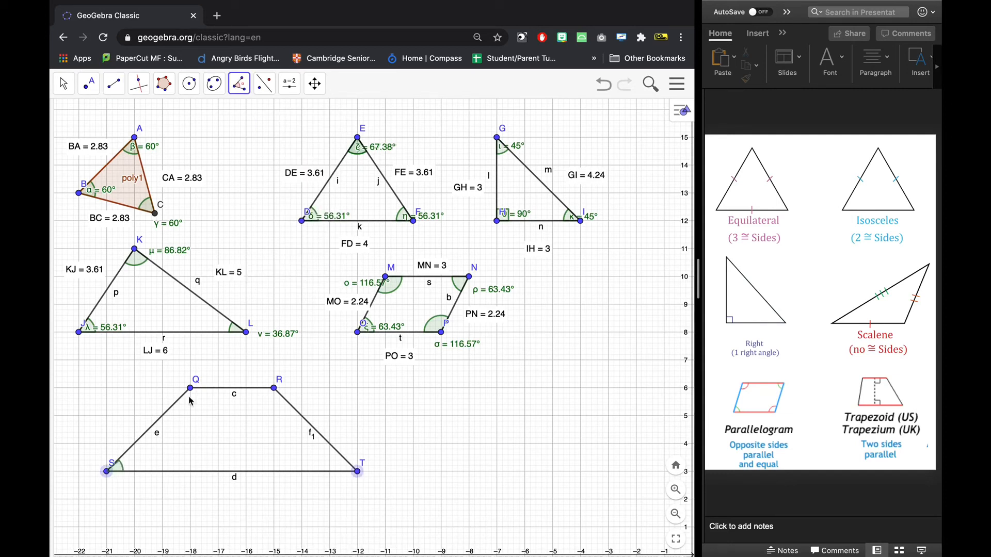
{"action": "left_click", "coordinate": [191, 388]}
{"action": "left_click", "coordinate": [106, 471]}
{"action": "left_click", "coordinate": [191, 388]}
{"action": "left_click", "coordinate": [274, 388]}
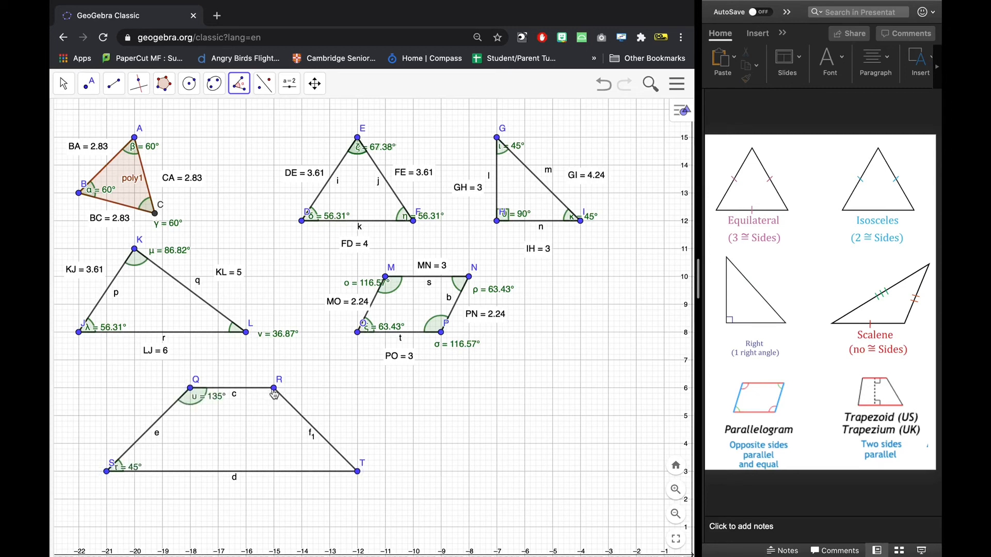
Mark the interior angles at vertices R and T of the trapezoid
{"action": "left_click", "coordinate": [191, 388]}
{"action": "left_click", "coordinate": [274, 388]}
{"action": "left_click", "coordinate": [359, 473]}
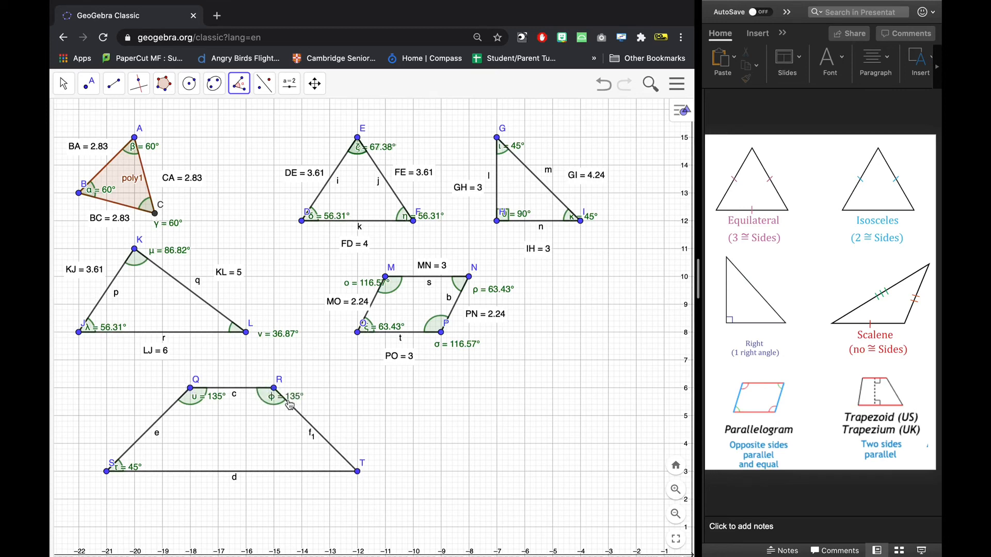
{"action": "left_click", "coordinate": [358, 471]}
{"action": "left_click", "coordinate": [107, 472]}
Label the lengths of sides TS, QS, QR and RT of the trapezoid using the Distance or Length tool
{"action": "left_click", "coordinate": [240, 86]}
{"action": "left_click", "coordinate": [284, 165]}
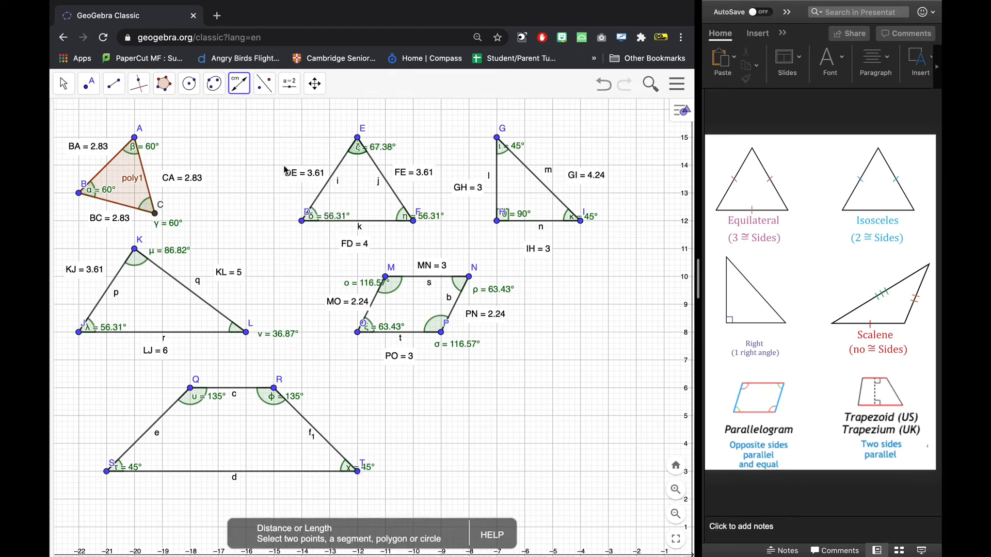
{"action": "left_click", "coordinate": [357, 471]}
{"action": "left_click", "coordinate": [106, 471]}
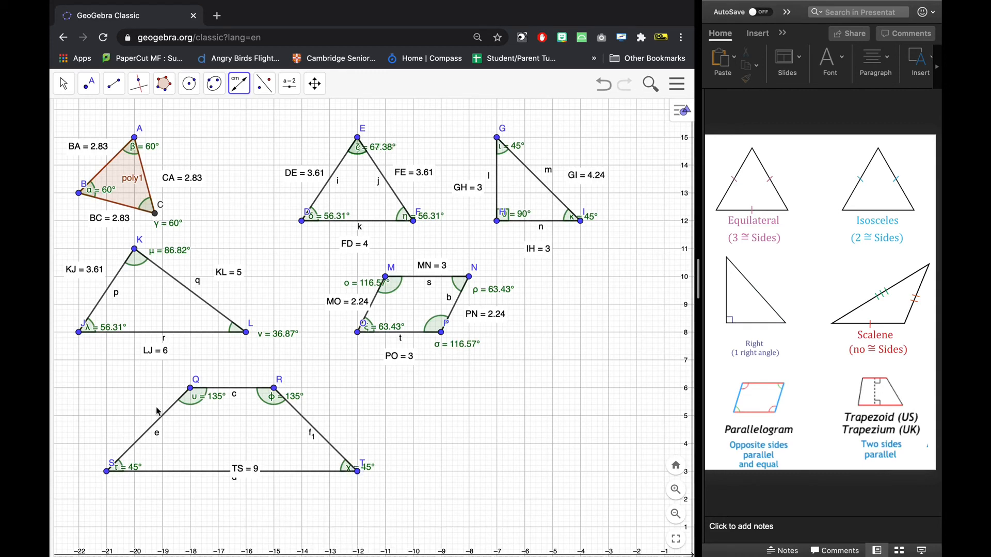
{"action": "left_click", "coordinate": [190, 388]}
{"action": "left_click", "coordinate": [106, 471]}
{"action": "left_click", "coordinate": [191, 388]}
{"action": "left_click", "coordinate": [275, 389]}
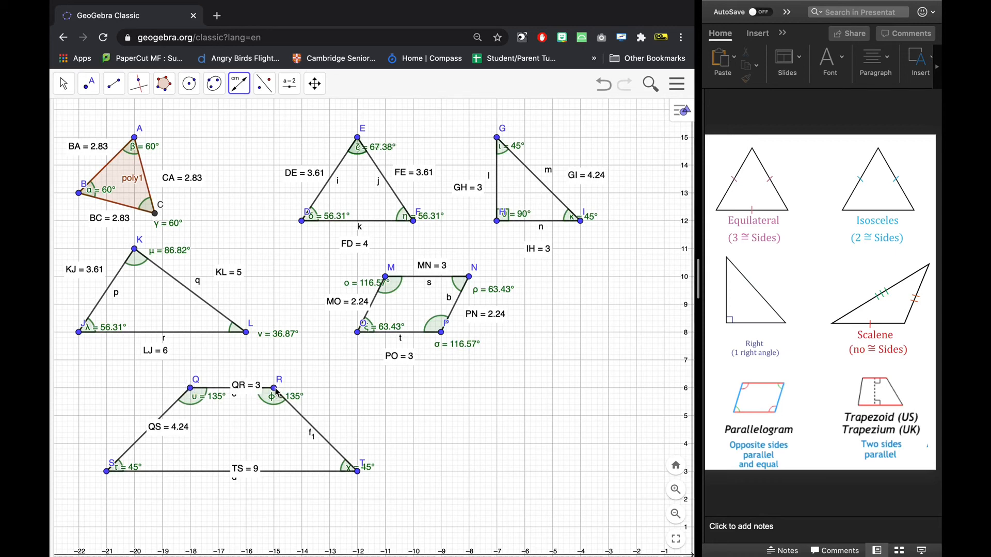
{"action": "left_click", "coordinate": [275, 389]}
{"action": "left_click", "coordinate": [357, 471]}
Move the trapezoid's four side length labels outside the shape and the angle labels at T and S clear of their vertices inside it
{"action": "left_click", "coordinate": [64, 84]}
{"action": "left_click", "coordinate": [82, 114]}
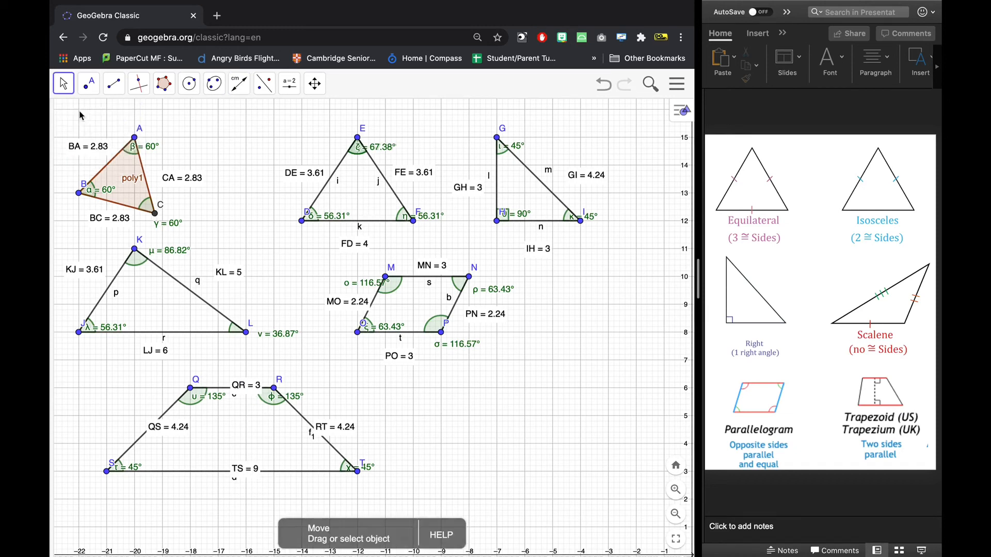
{"action": "left_click_drag", "start_coordinate": [245, 470], "coordinate": [241, 494]}
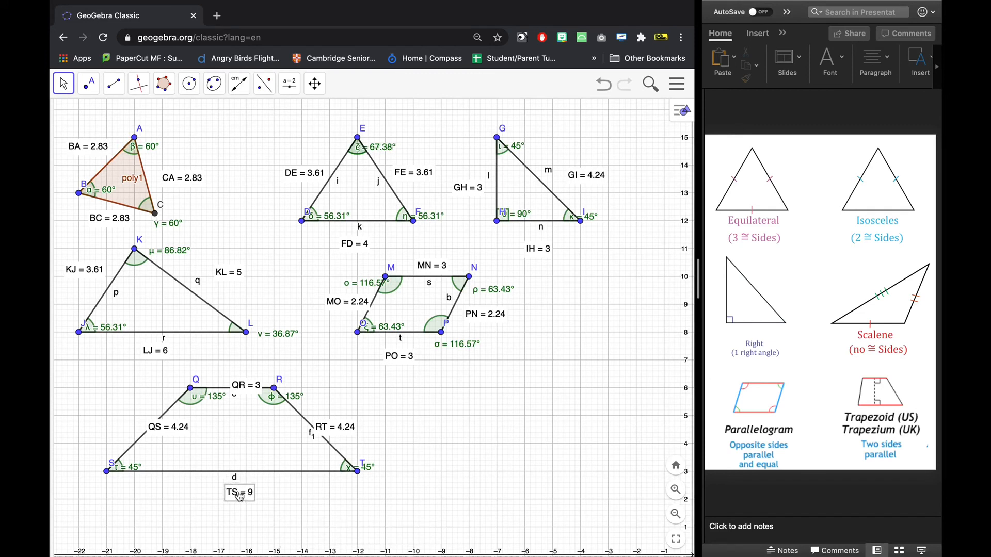
{"action": "left_click_drag", "start_coordinate": [263, 381], "coordinate": [259, 370]}
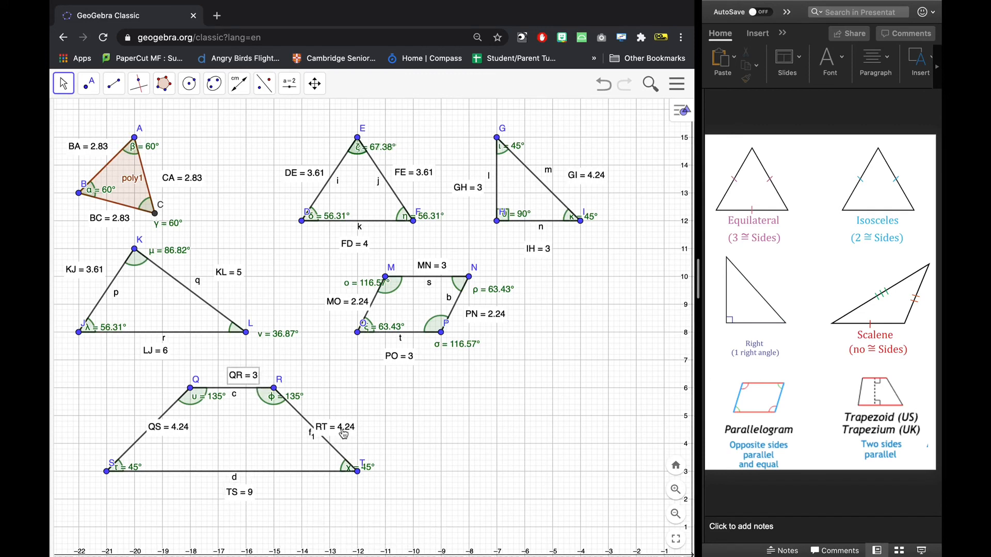
{"action": "left_click_drag", "start_coordinate": [361, 432], "coordinate": [366, 432]}
{"action": "left_click_drag", "start_coordinate": [169, 427], "coordinate": [124, 429]}
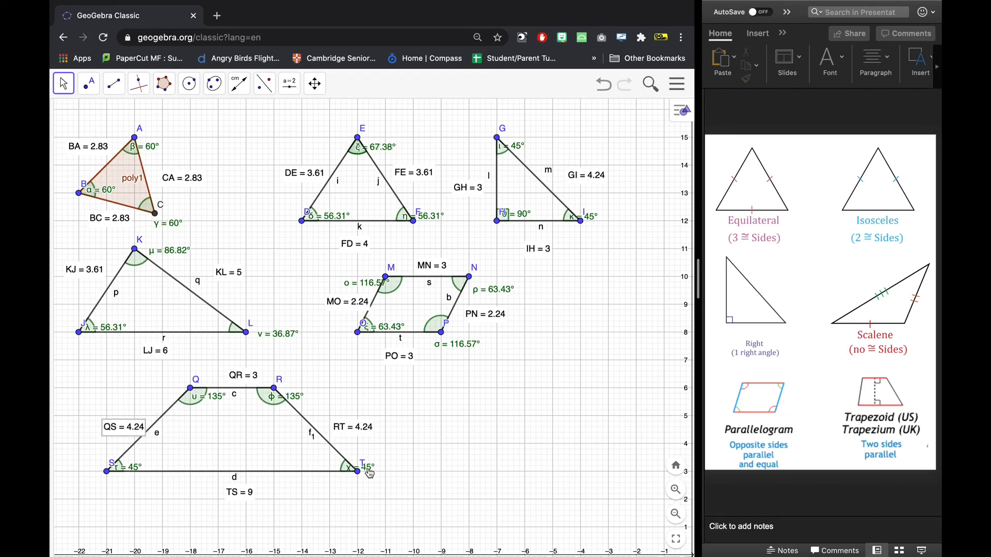
{"action": "left_click_drag", "start_coordinate": [367, 468], "coordinate": [328, 464]}
{"action": "left_click_drag", "start_coordinate": [136, 468], "coordinate": [145, 460]}
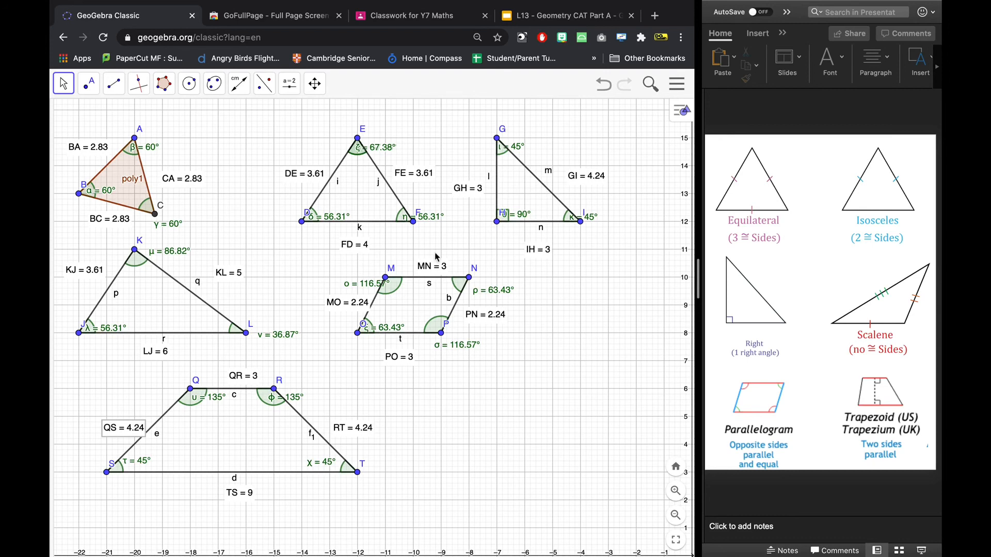
Check the GoFullPage extension's store page, then capture the GeoGebra page as an image with that extension
{"action": "left_click", "coordinate": [281, 17]}
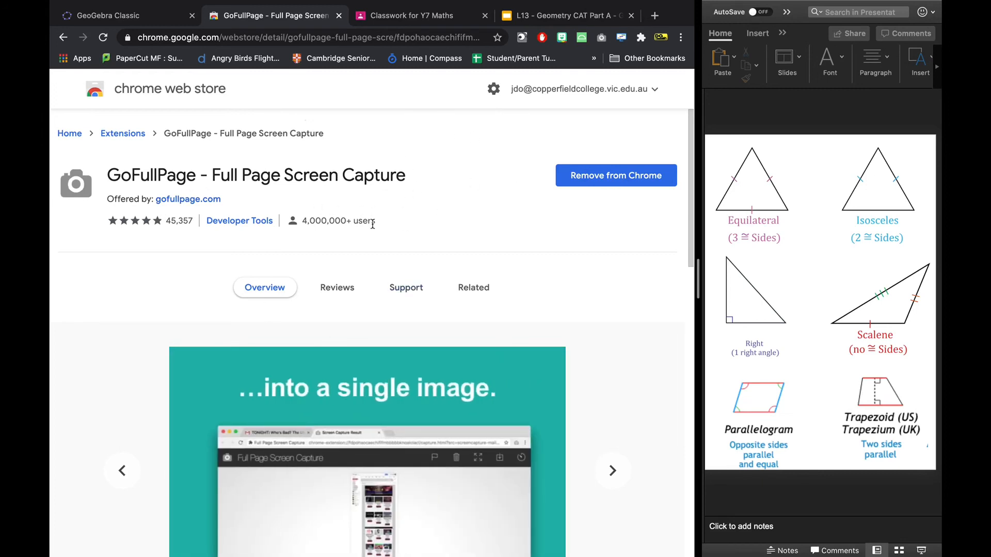
{"action": "left_click", "coordinate": [163, 16]}
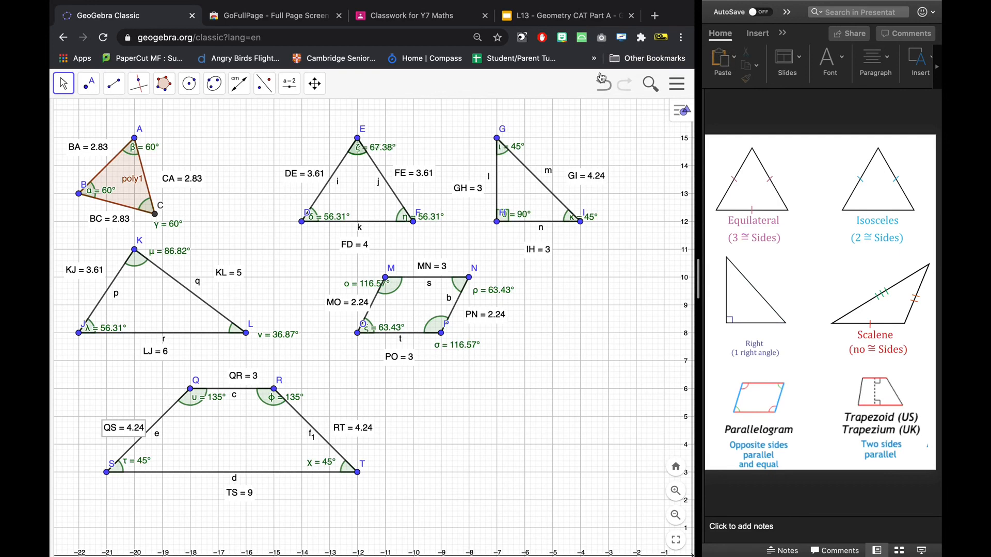
{"action": "left_click", "coordinate": [602, 38]}
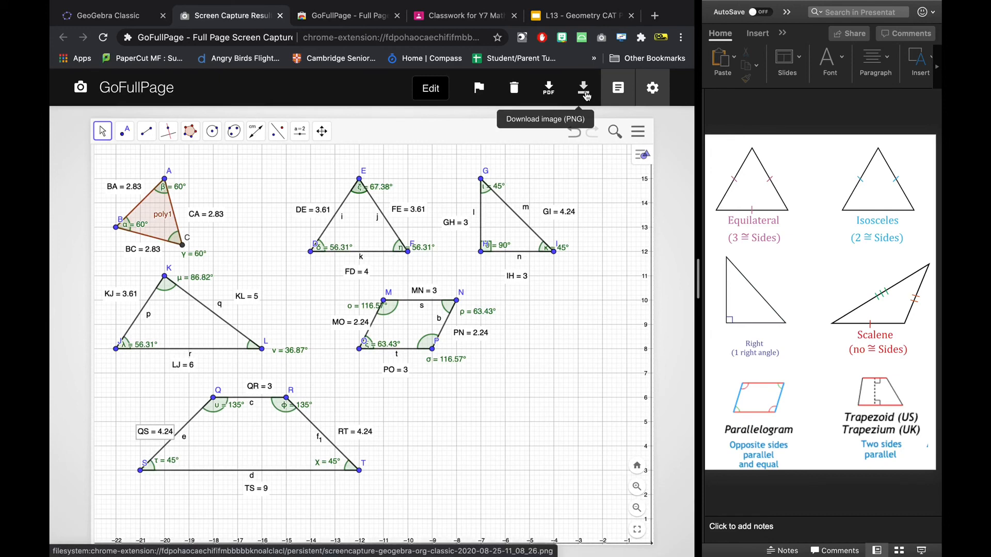
Switch to the Google Slides presentation L13 - Geometry CAT Part A and start inserting an image on the Equilateral Triangle slide
{"action": "left_click", "coordinate": [576, 21]}
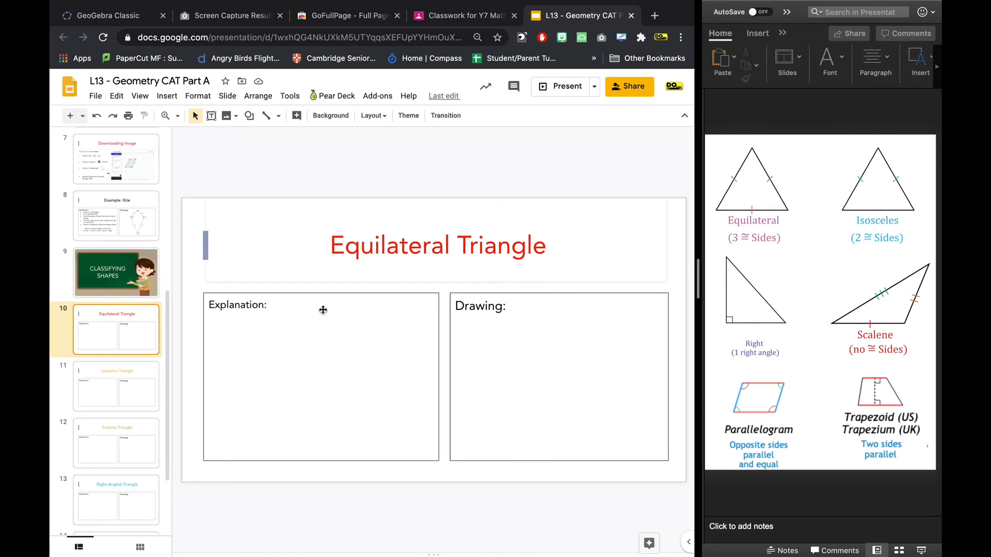
{"action": "left_click", "coordinate": [172, 102]}
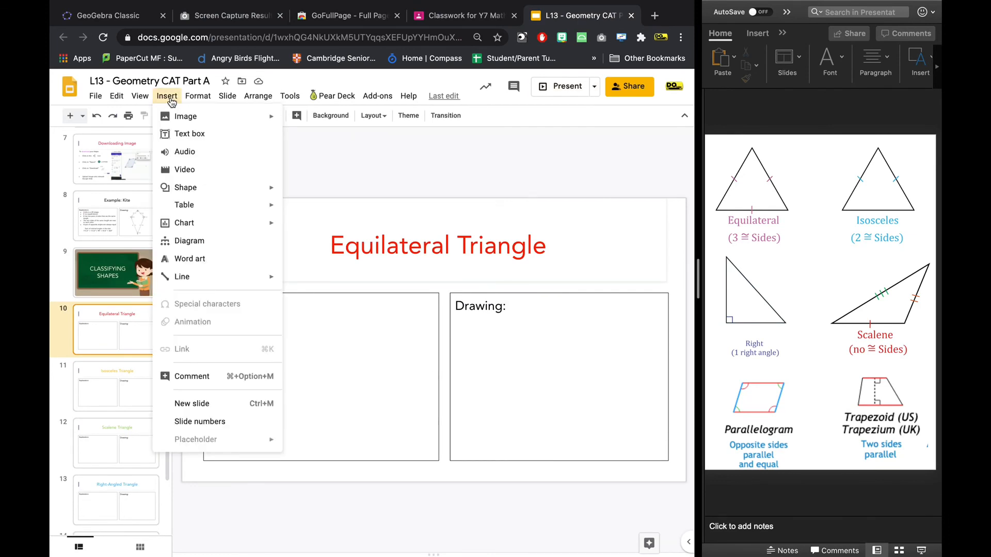
{"action": "mouse_move", "coordinate": [227, 116]}
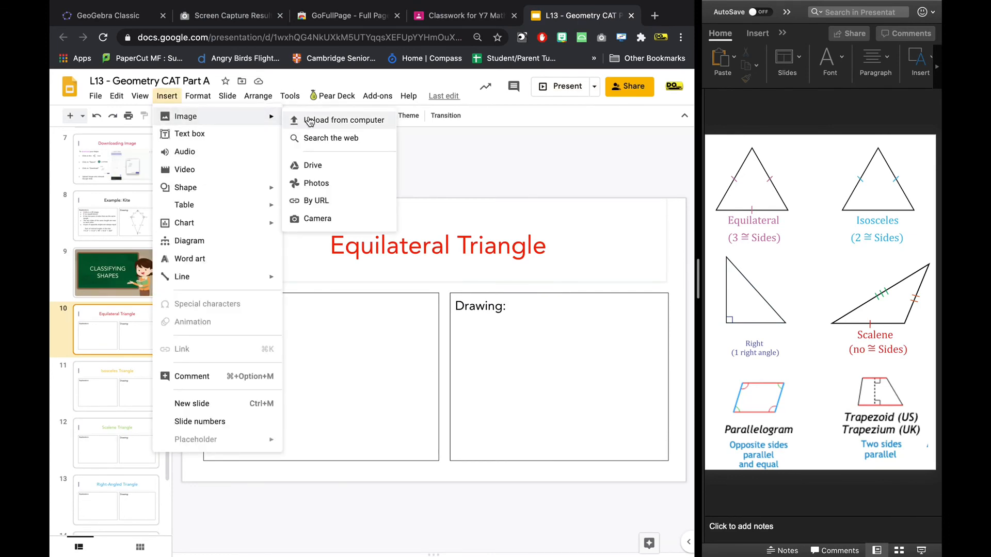